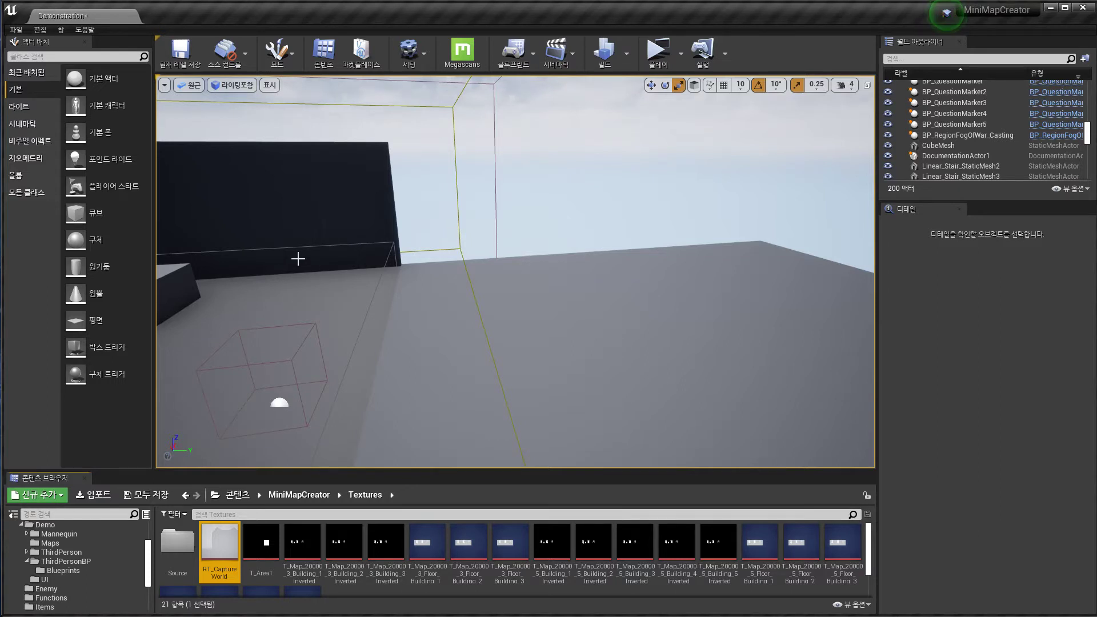
- Open the UI_Map widget blueprint from the Demo/UI folder
left_click(64, 570)
left_click(127, 578)
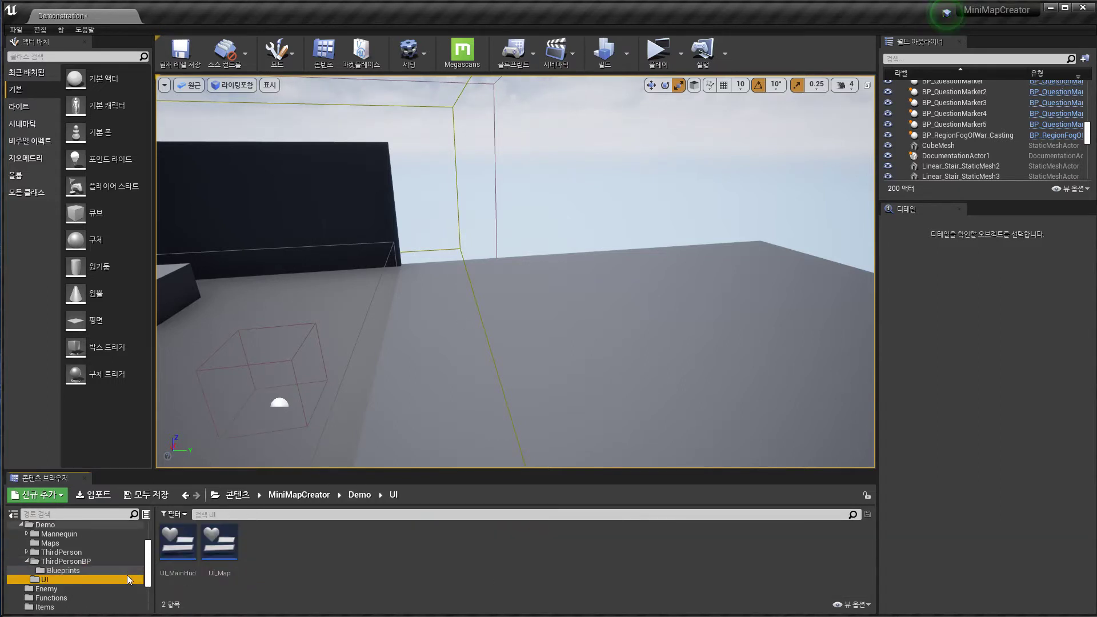
double_click(221, 547)
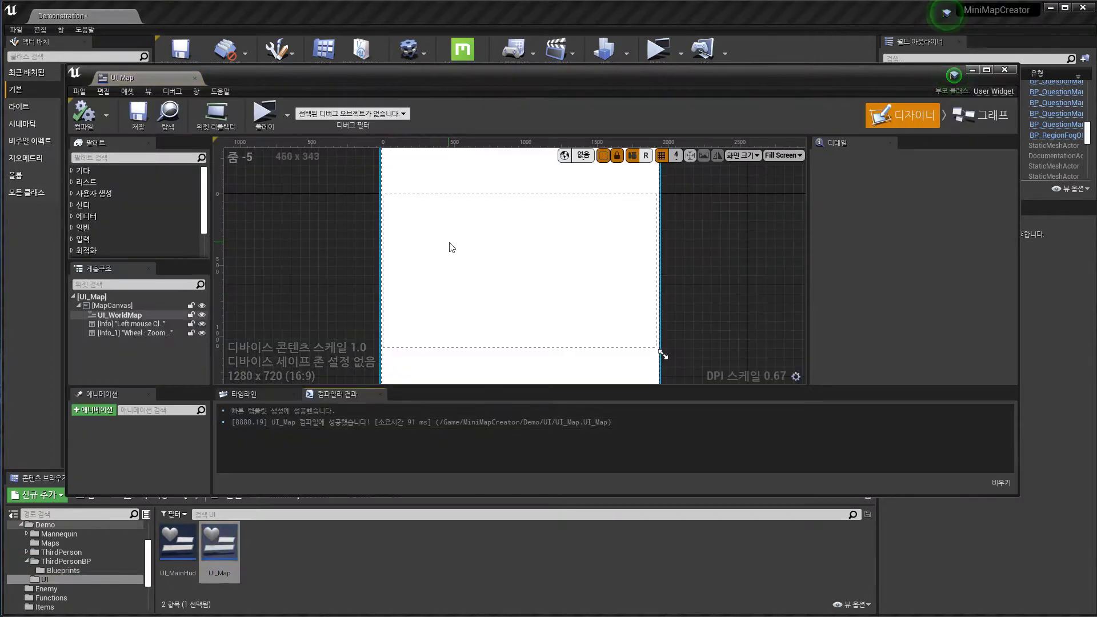
- Set the UI_WorldMap widget's X and Y size to 1050 and check how it fits the canvas
left_click(451, 247)
scroll(456, 249, "down", 3)
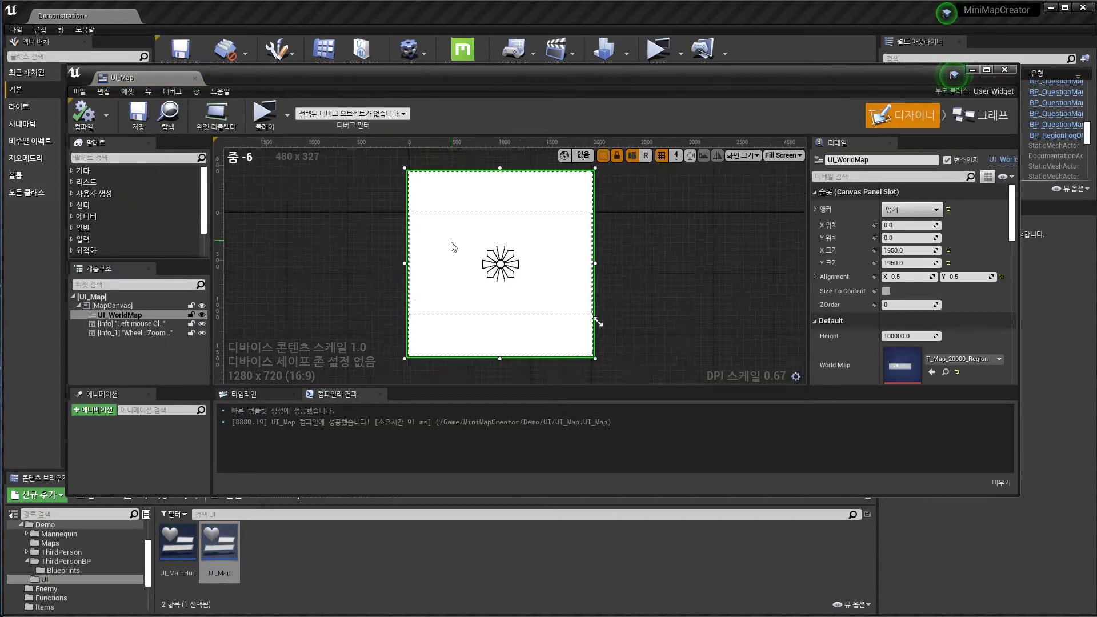
left_click(906, 252)
type("1050")
key("Return")
left_click(909, 264)
type("1050")
key("Return")
scroll(594, 259, "up", 5)
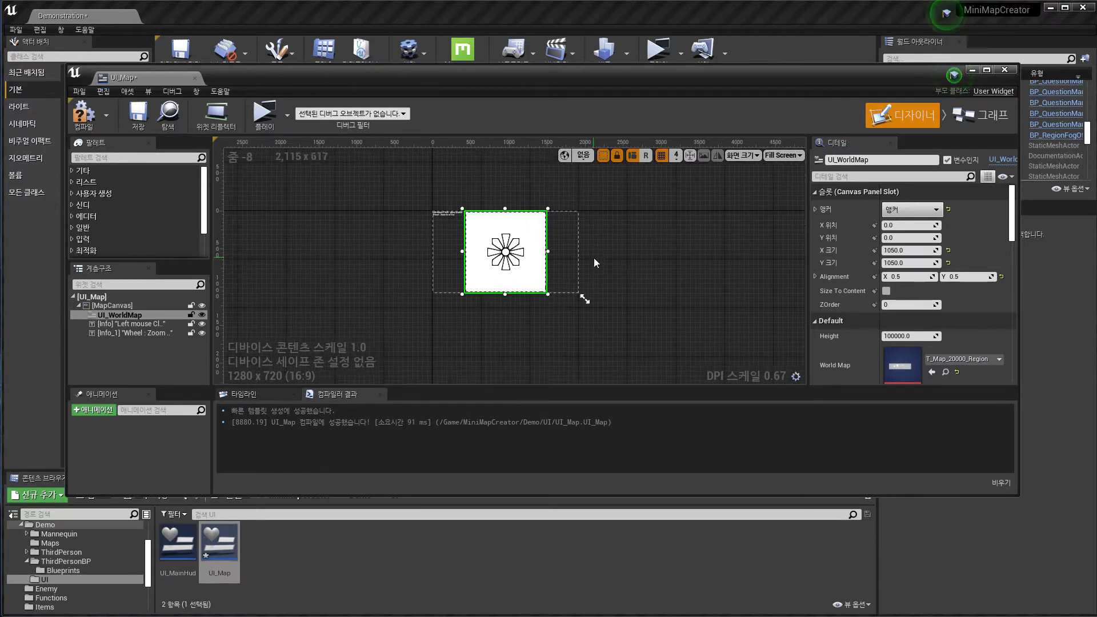
scroll(630, 273, "down", 3)
right_click_drag(597, 238, 628, 258)
left_click(724, 262)
left_click(640, 261)
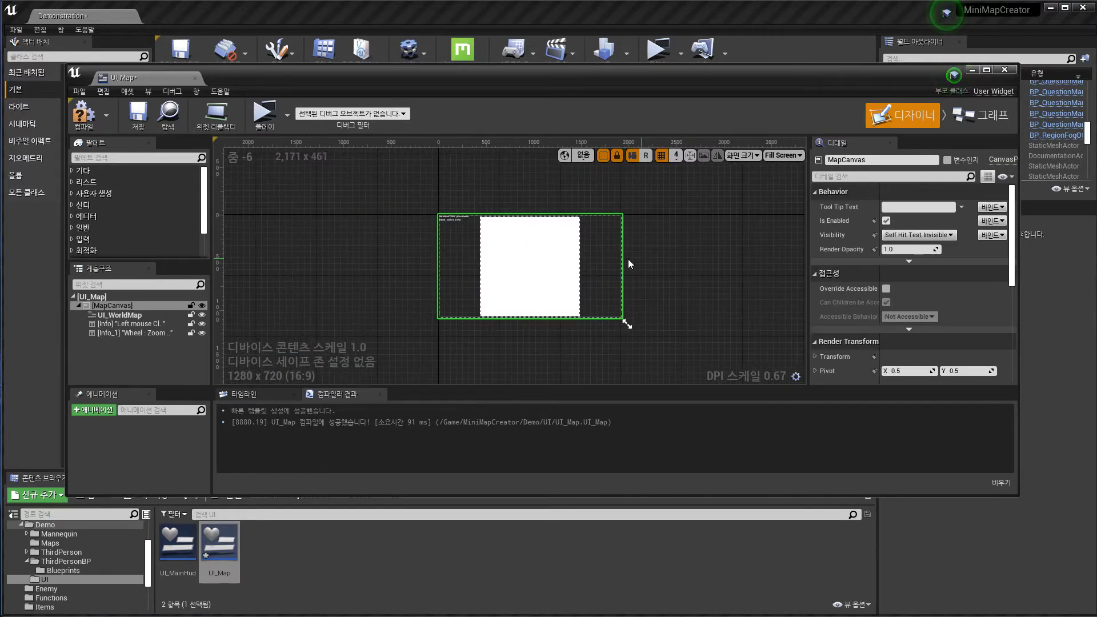
- Set the UI_WorldMap widget's X and Y size to 2000 so it covers the whole canvas
left_click(563, 261)
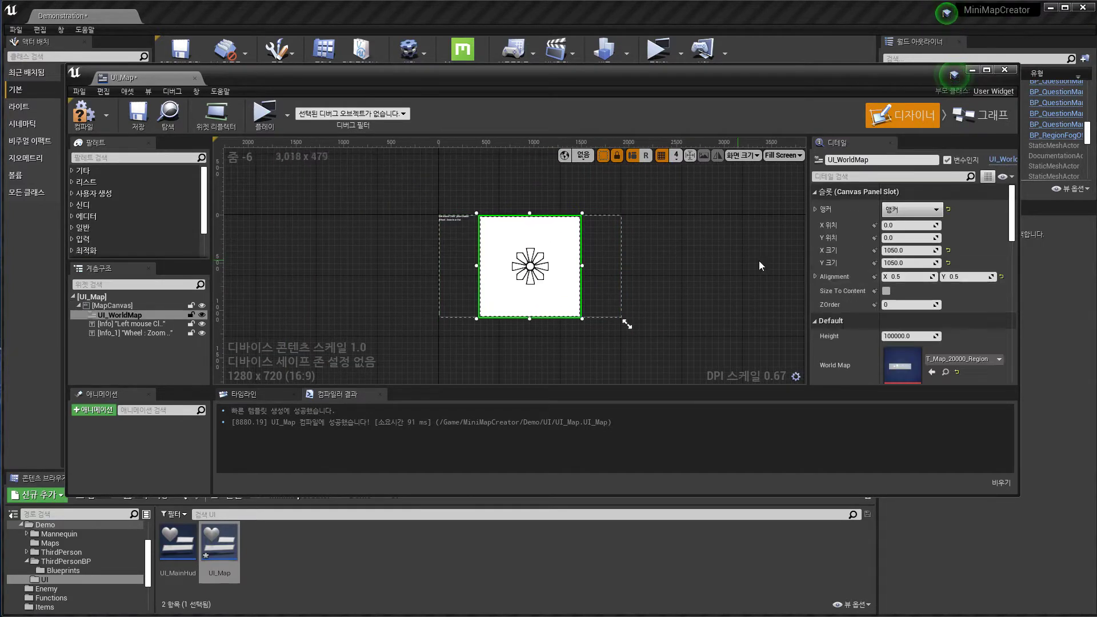
left_click(908, 250)
type("2000")
key("Return")
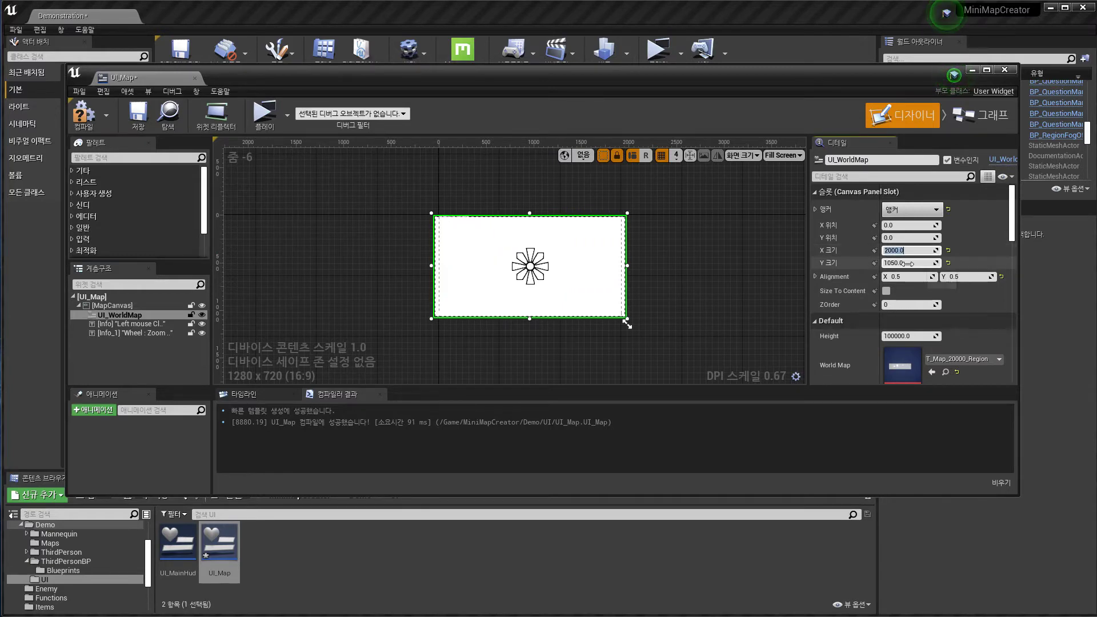
left_click(908, 264)
type("2000")
key("Return")
right_click_drag(532, 226, 506, 242)
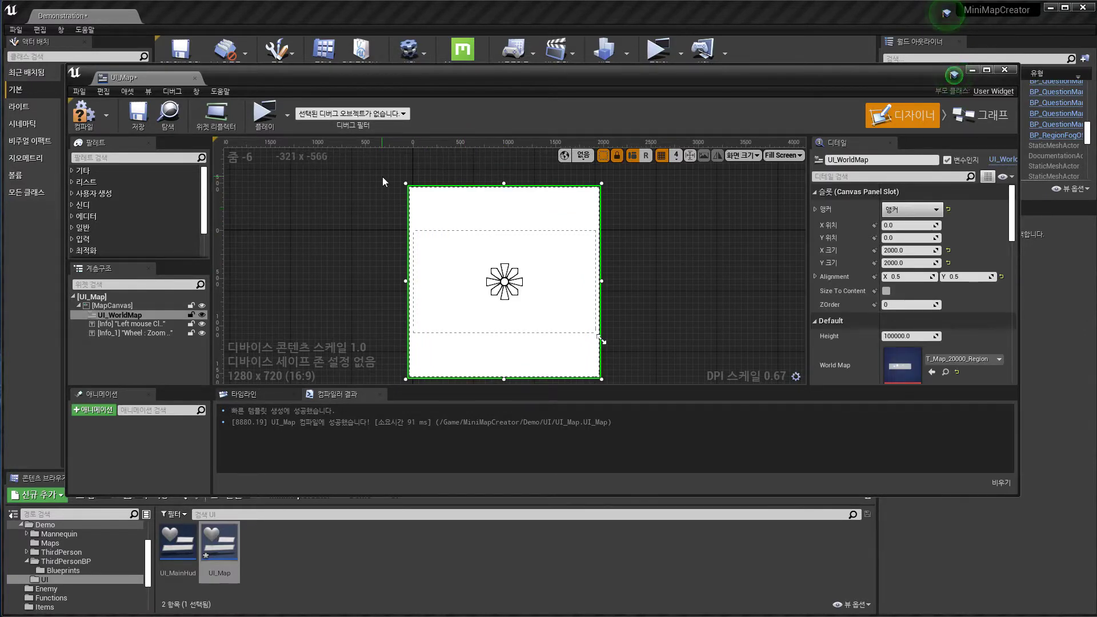
left_click(386, 177)
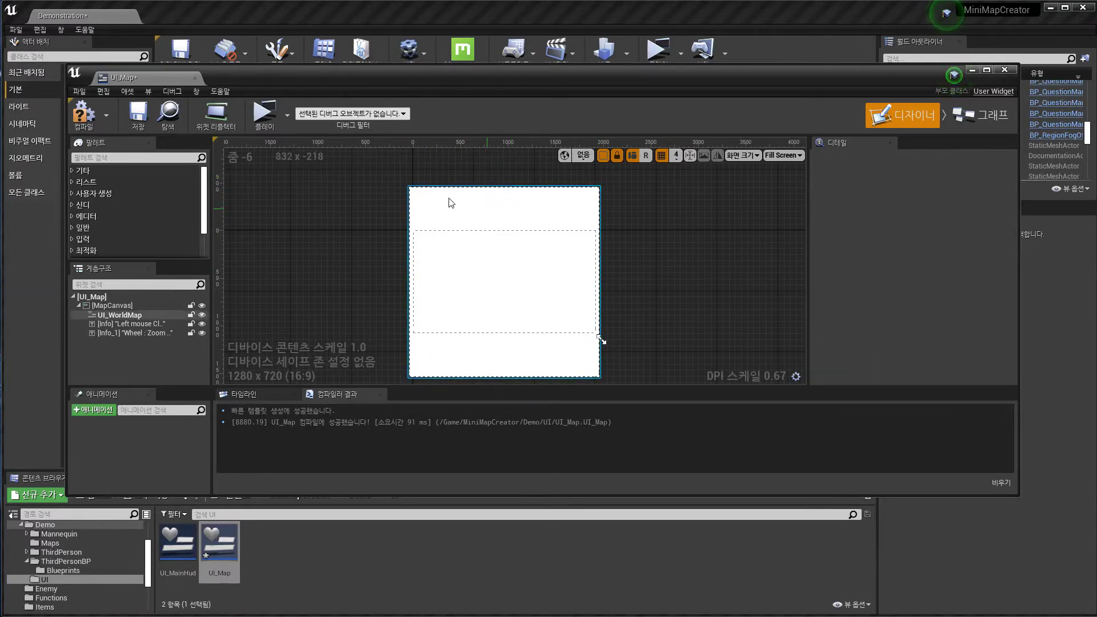
right_click_drag(499, 216, 496, 182)
- Compile UI_Map, run the game preview with the world map open, and close the preview
left_click(83, 111)
left_click(264, 111)
key("z")
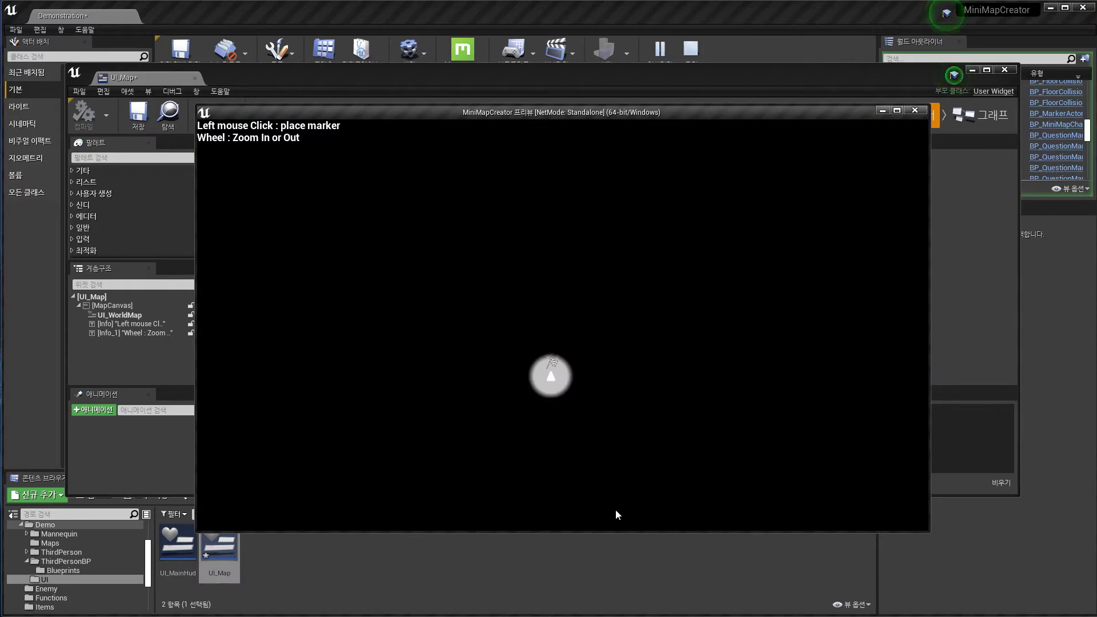
left_click(916, 110)
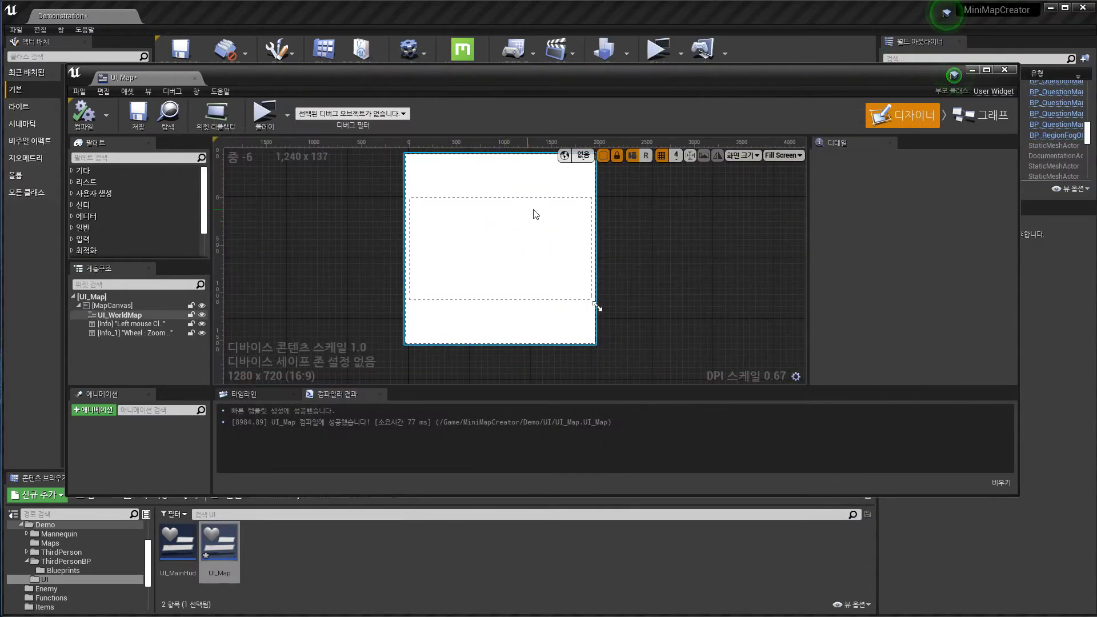
- Open the UI_WorldMap_Casting blueprint graph from the UI_WorldMap widget
left_click(482, 240)
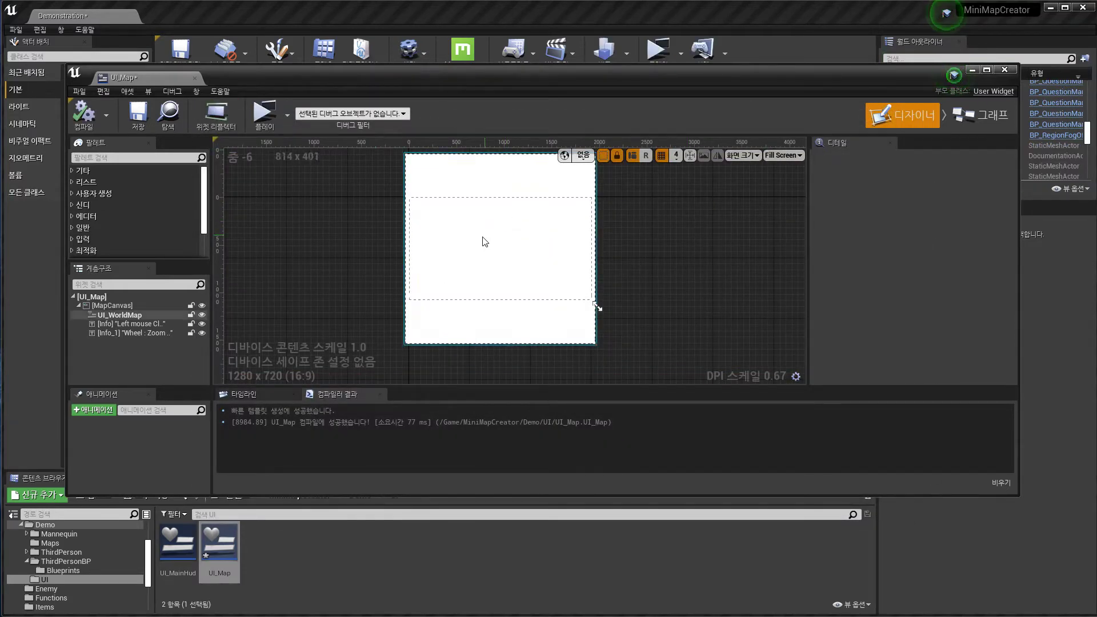
left_click(1006, 159)
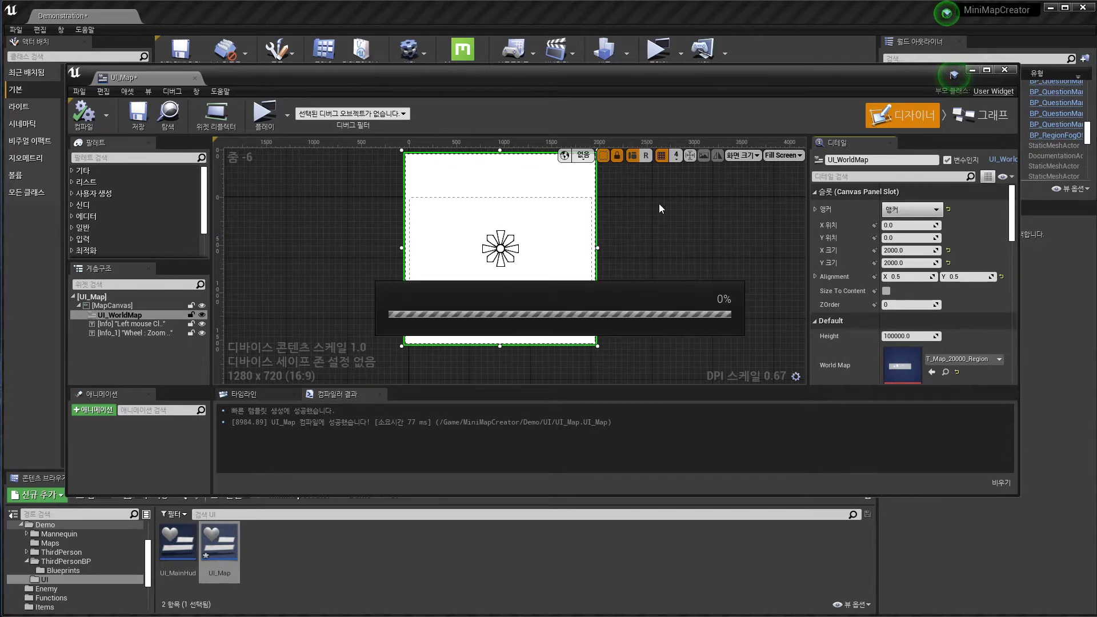
left_click(992, 120)
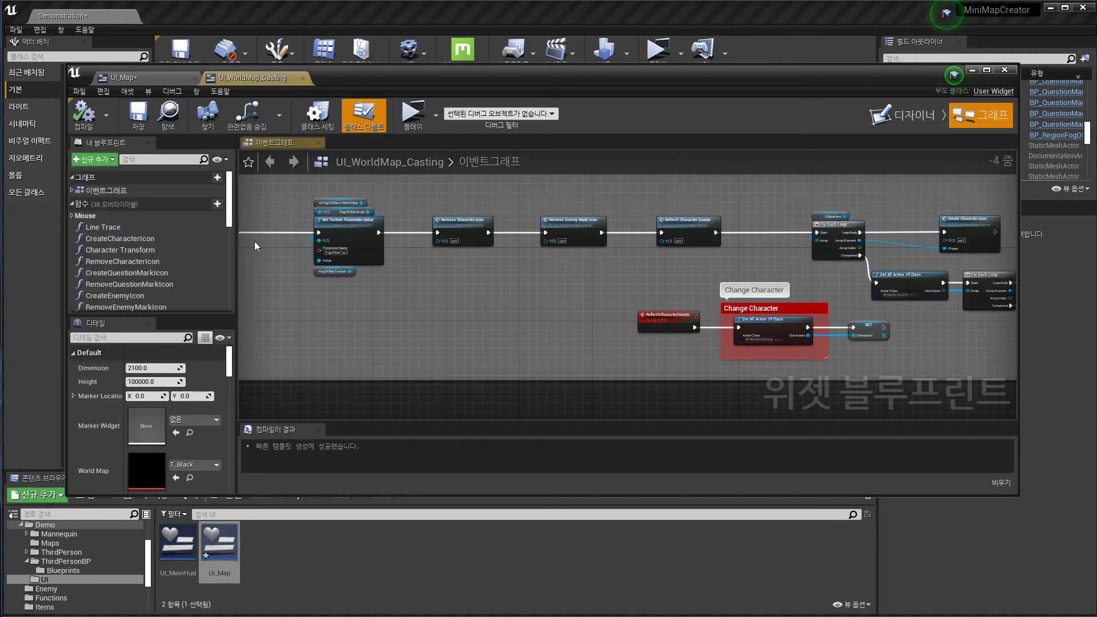
- Change the editor language to English in the editor preferences and close the preferences
left_click(39, 29)
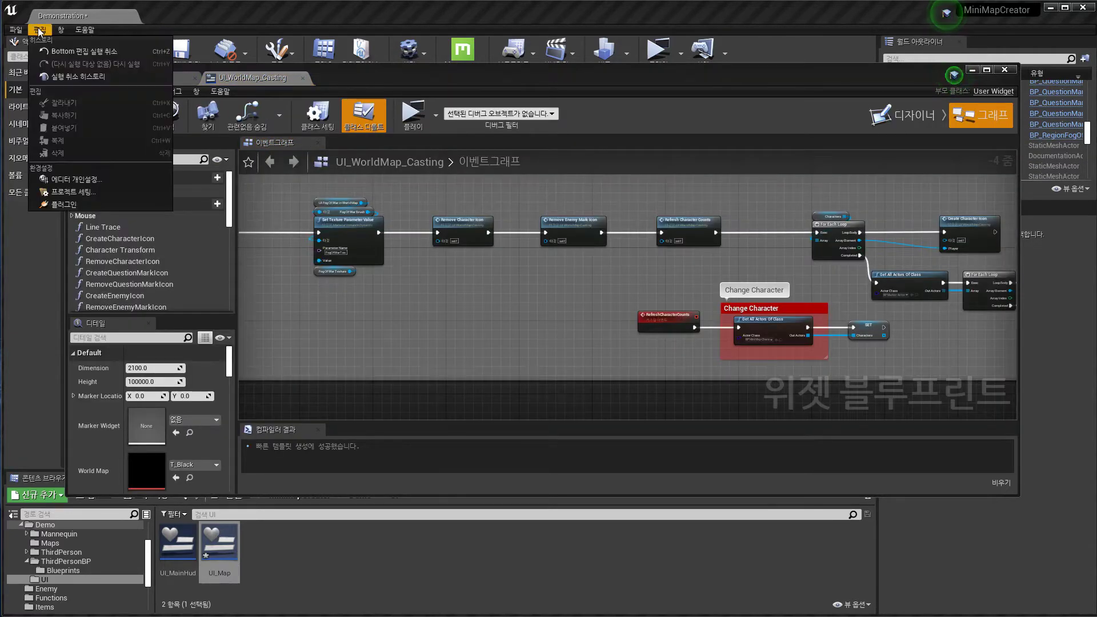
left_click(71, 180)
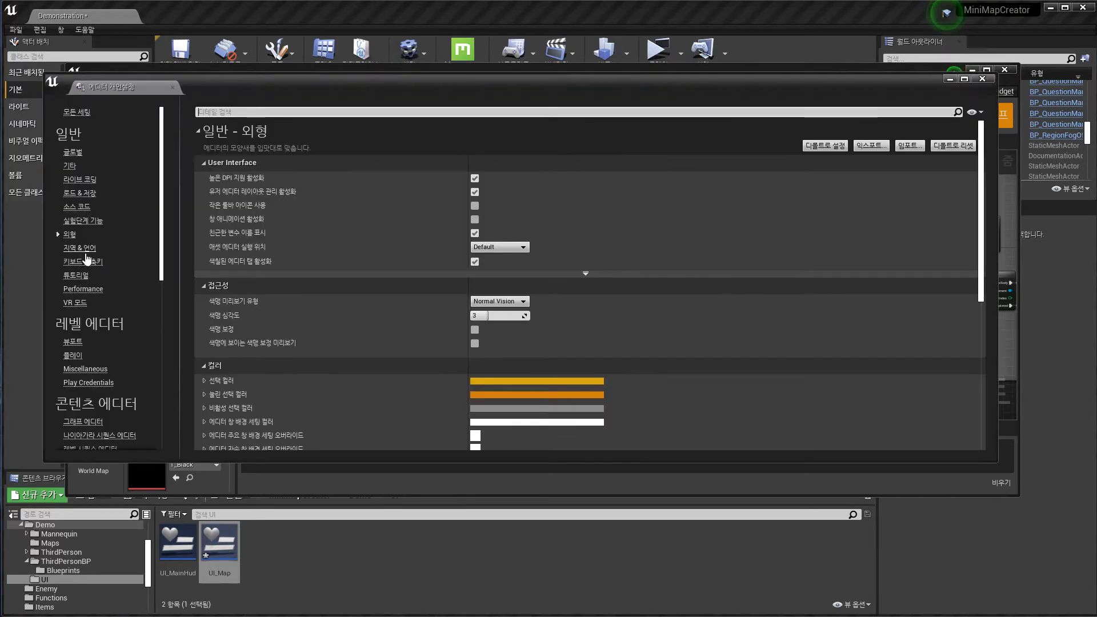
left_click(86, 250)
left_click(494, 178)
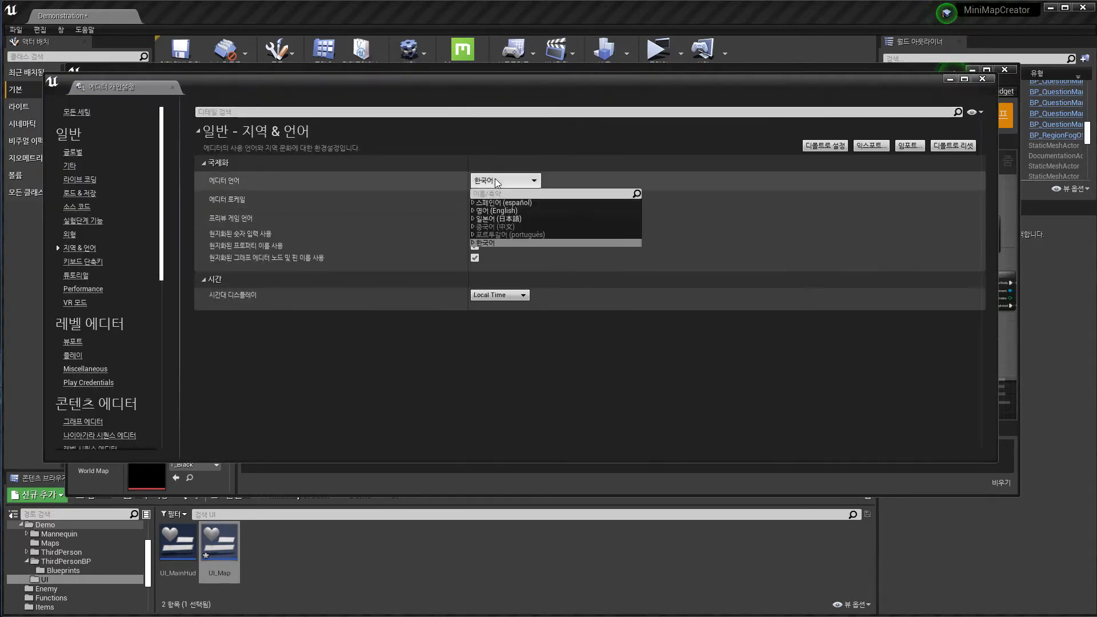
left_click(492, 211)
left_click(982, 79)
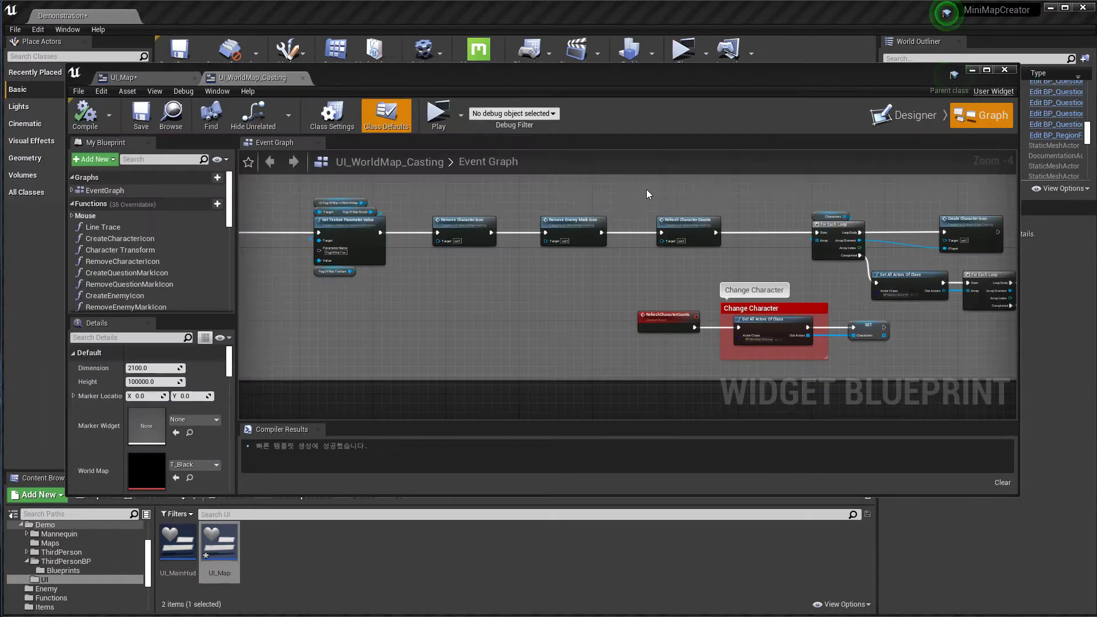
- Return to the UI_Map designer, widen the editor window and reposition it
left_click(137, 78)
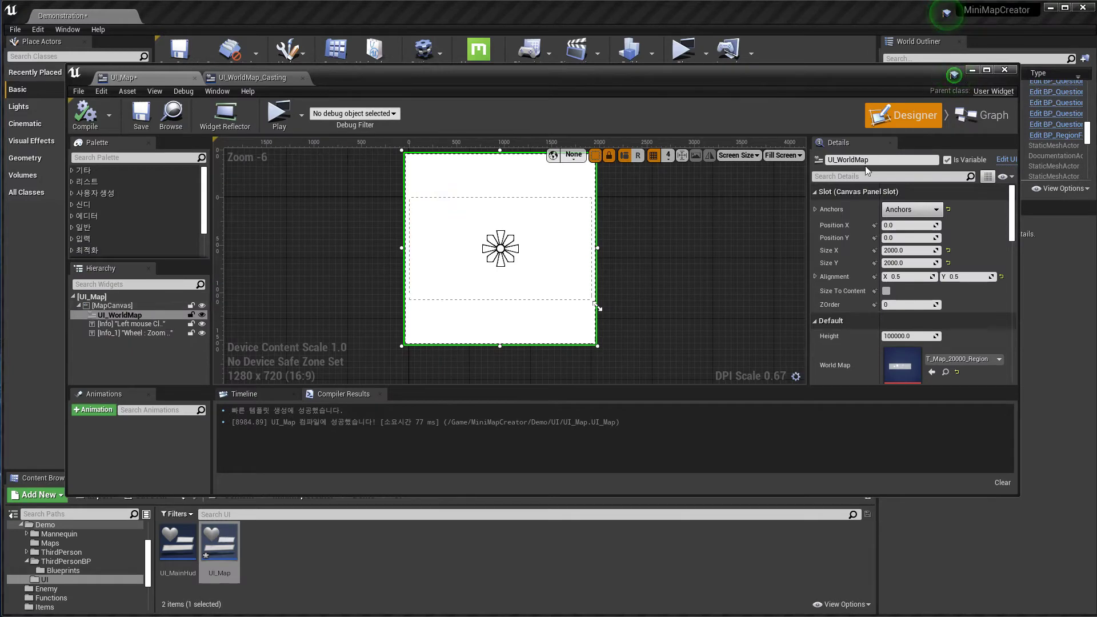
left_click_drag(1019, 166, 1085, 173)
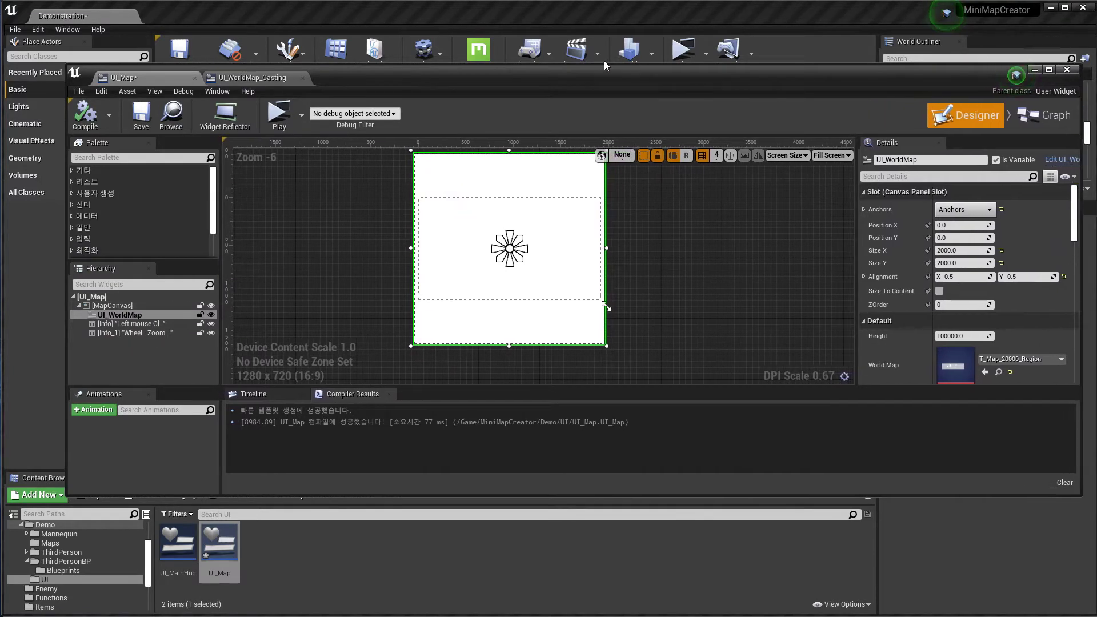
left_click_drag(596, 74, 533, 74)
- Return to the UI_WorldMap_Casting blueprint and open its OnMouseWheel function at the size clamp nodes
left_click(1000, 159)
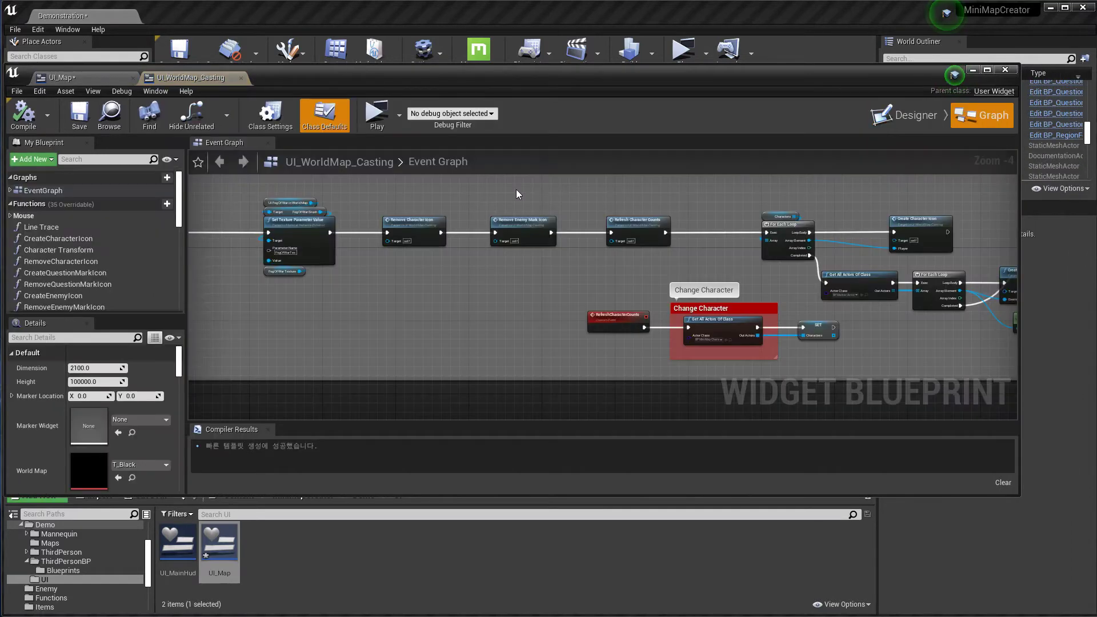
left_click(10, 216)
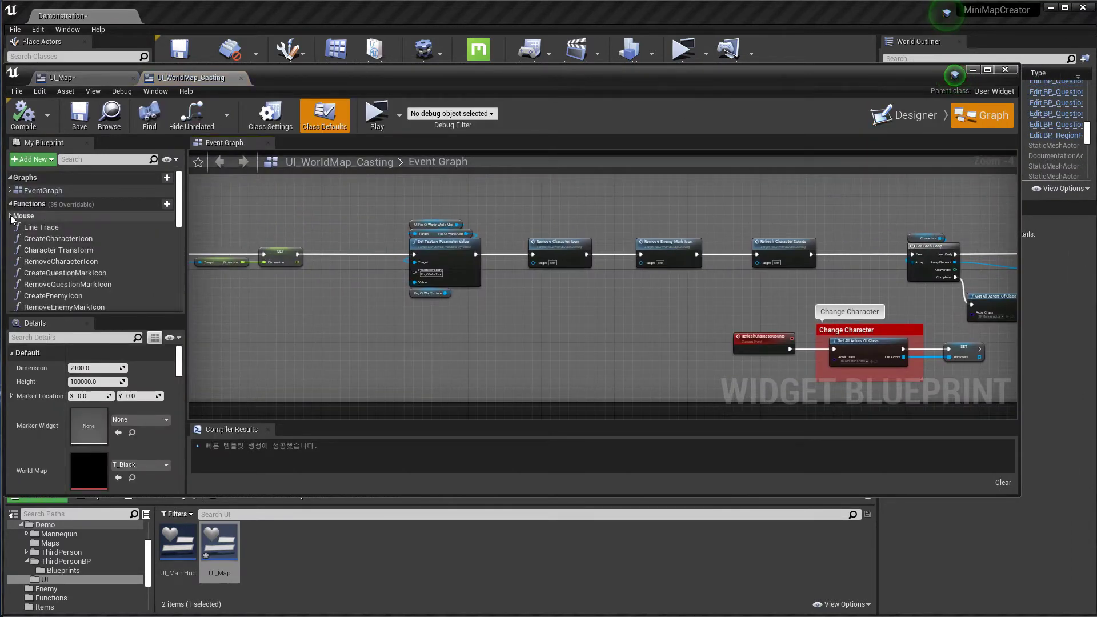
left_click(45, 240)
double_click(45, 240)
scroll(392, 232, "up", 5)
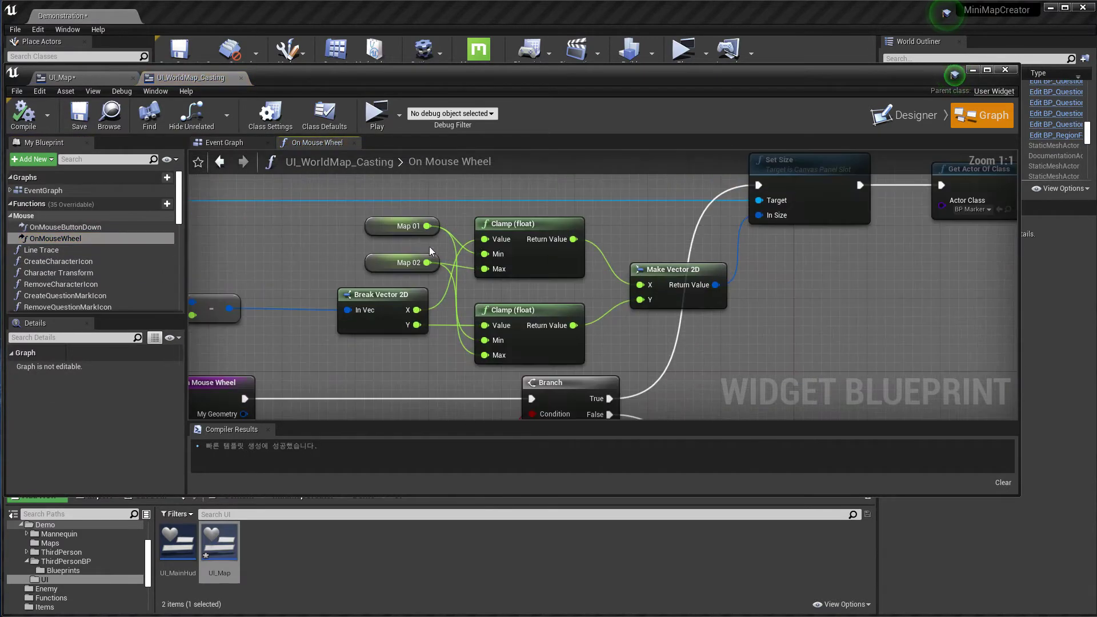
- Set the Map 01 variable's default value to 2000 to match the widget size, and compile the blueprint
left_click(391, 231)
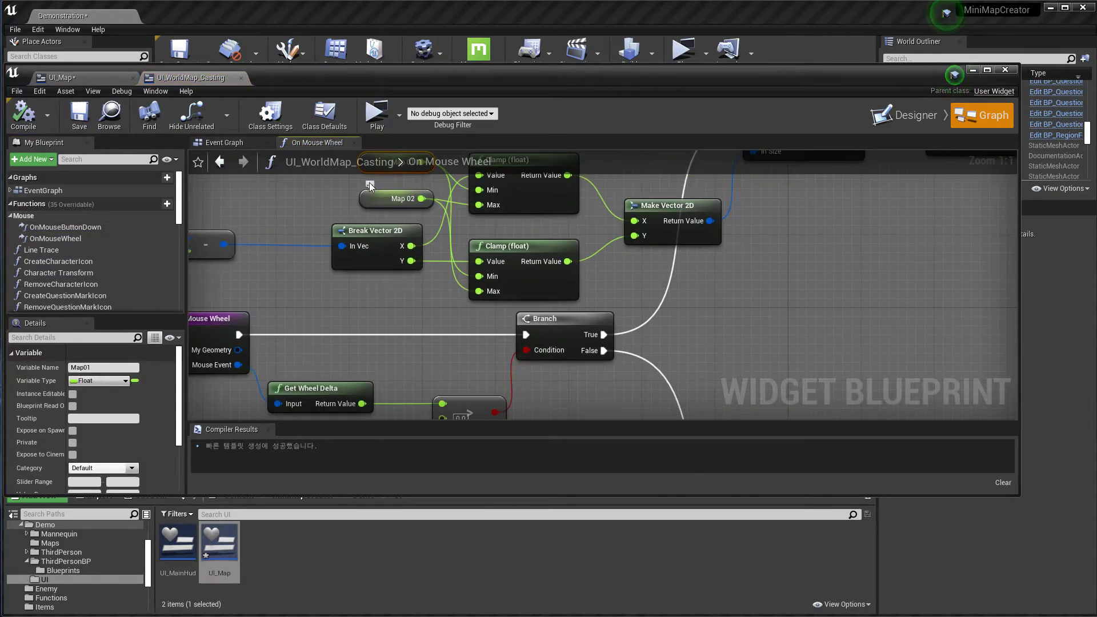
left_click(94, 79)
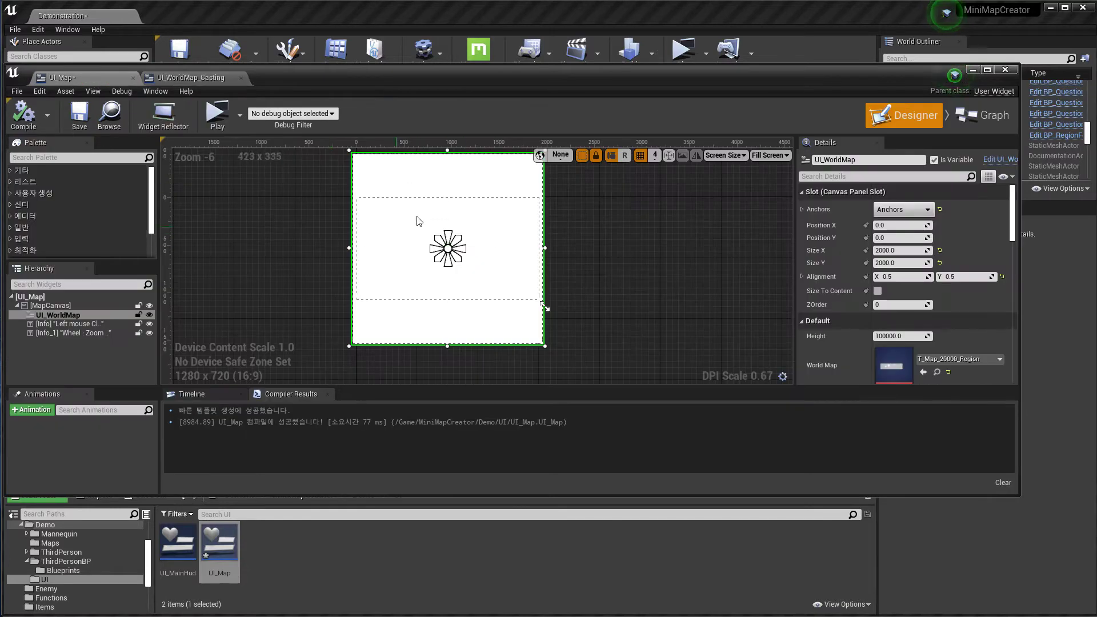
left_click(193, 77)
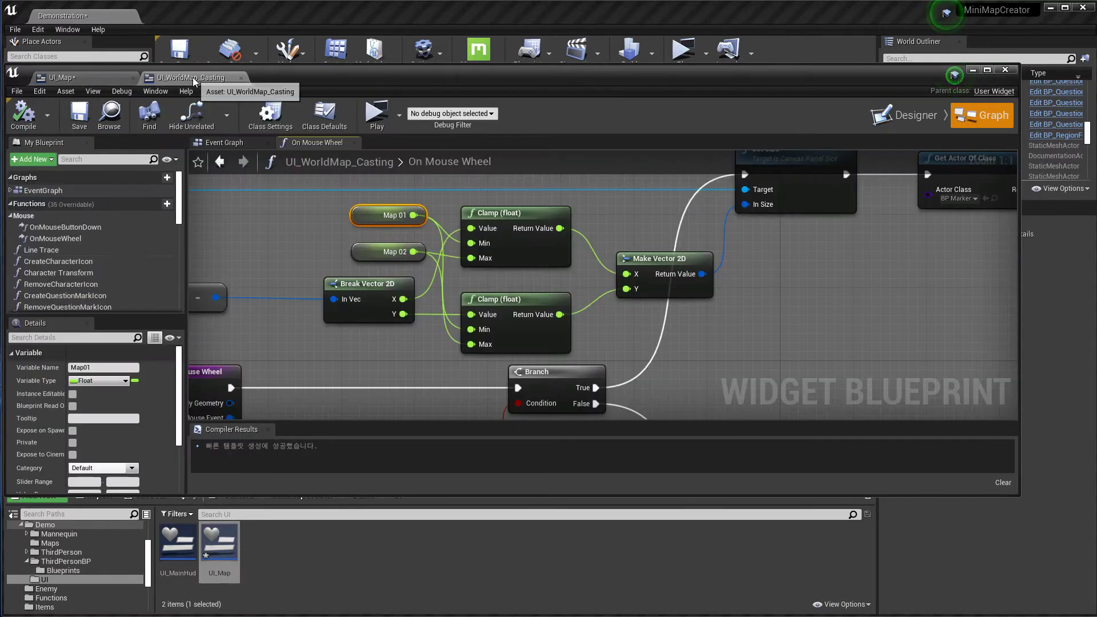
scroll(103, 422, "down", 5)
left_click(110, 478)
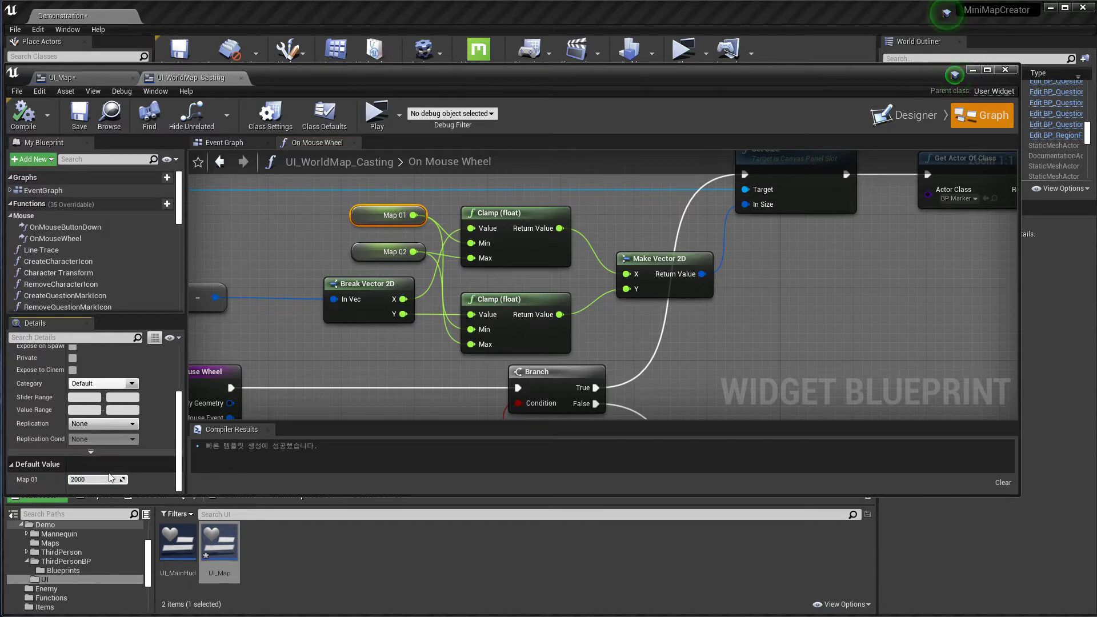
key("Return")
left_click(41, 124)
- Run the game preview, test panning and zooming on the opened world map, and close the preview
left_click(365, 127)
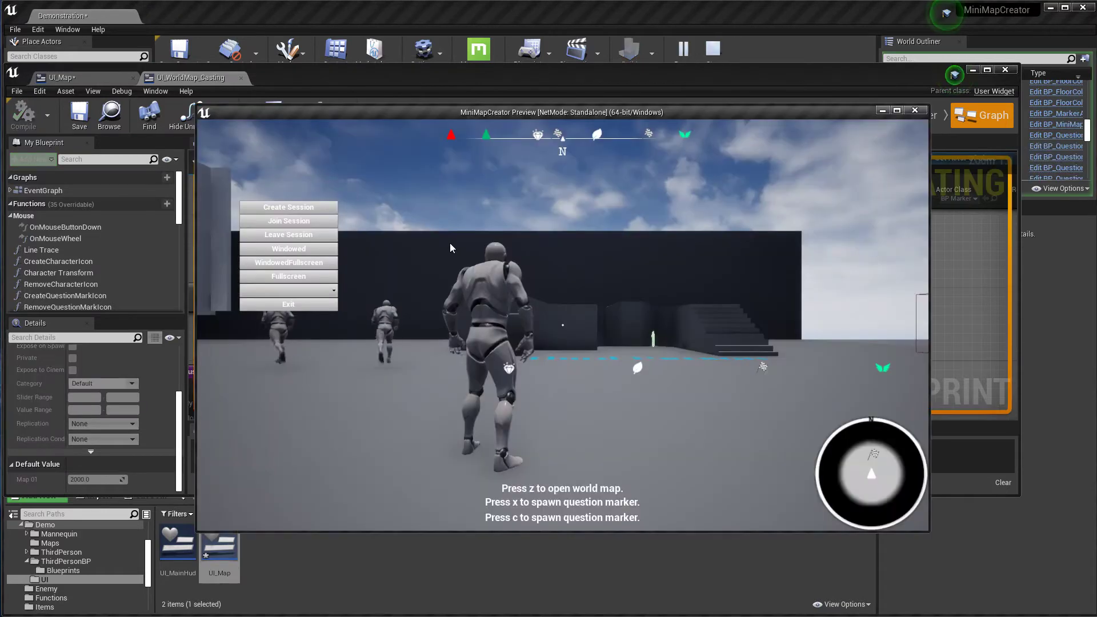
key("z")
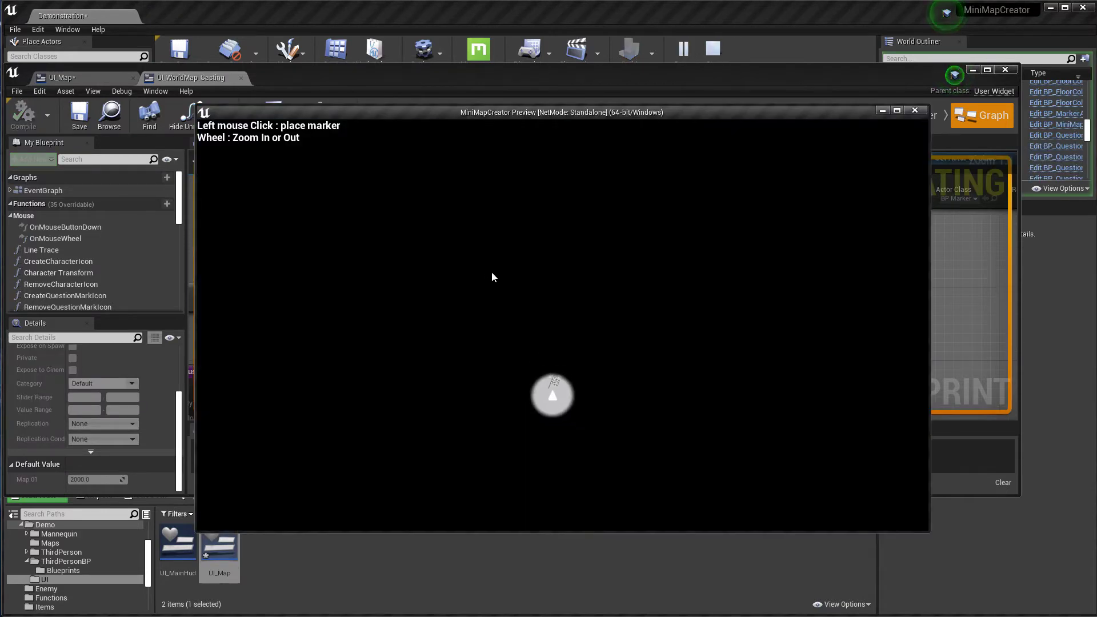
right_click_drag(492, 272, 498, 295)
right_click_drag(562, 528, 558, 450)
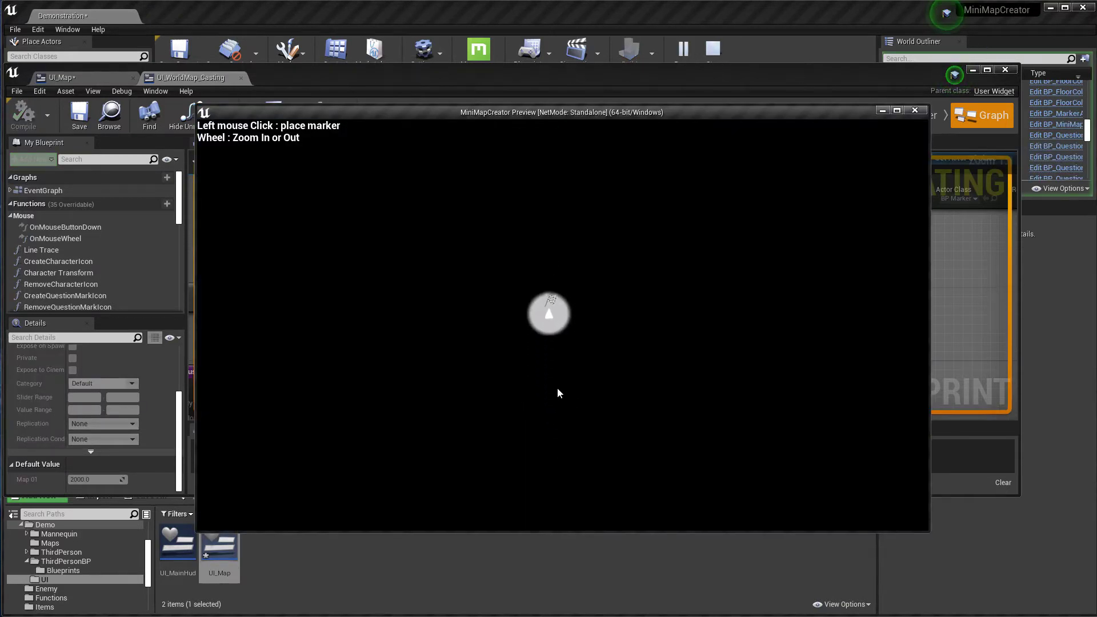
scroll(566, 297, "up", 6)
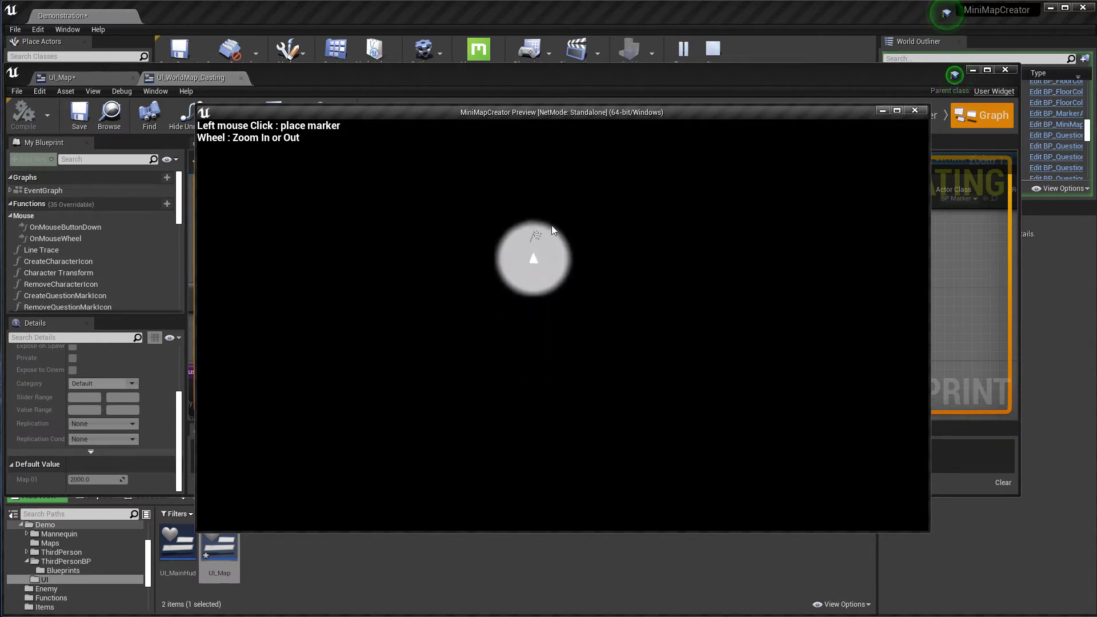
scroll(546, 248, "down", 2)
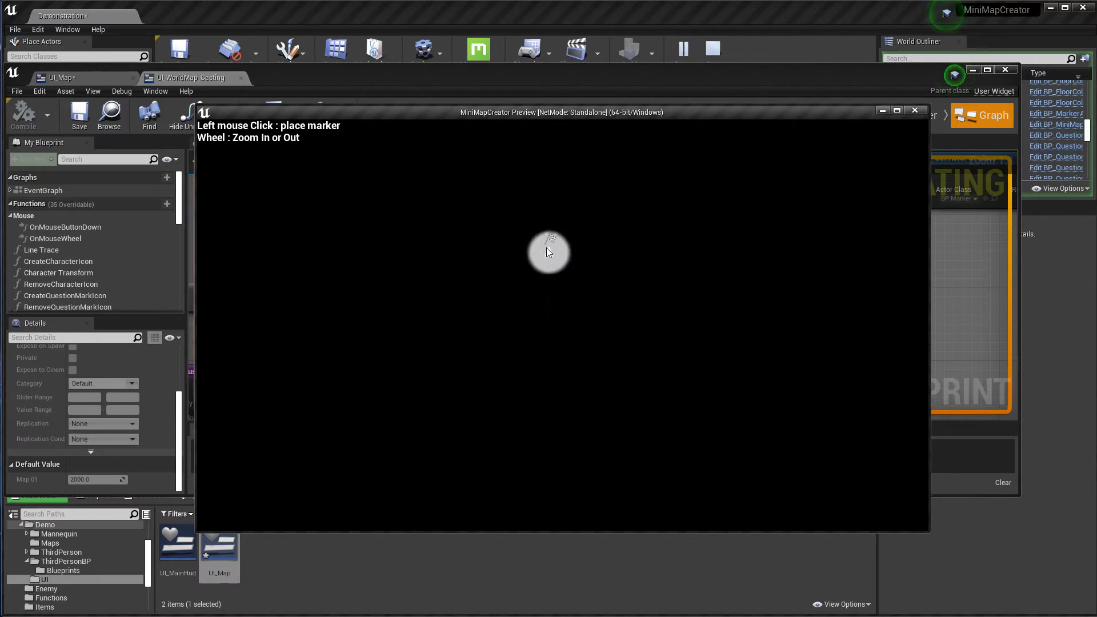
left_click(914, 110)
- Check the Map 02 variable's default value, and switch to the Outlook message asking about a full-screen world map
left_click(394, 252)
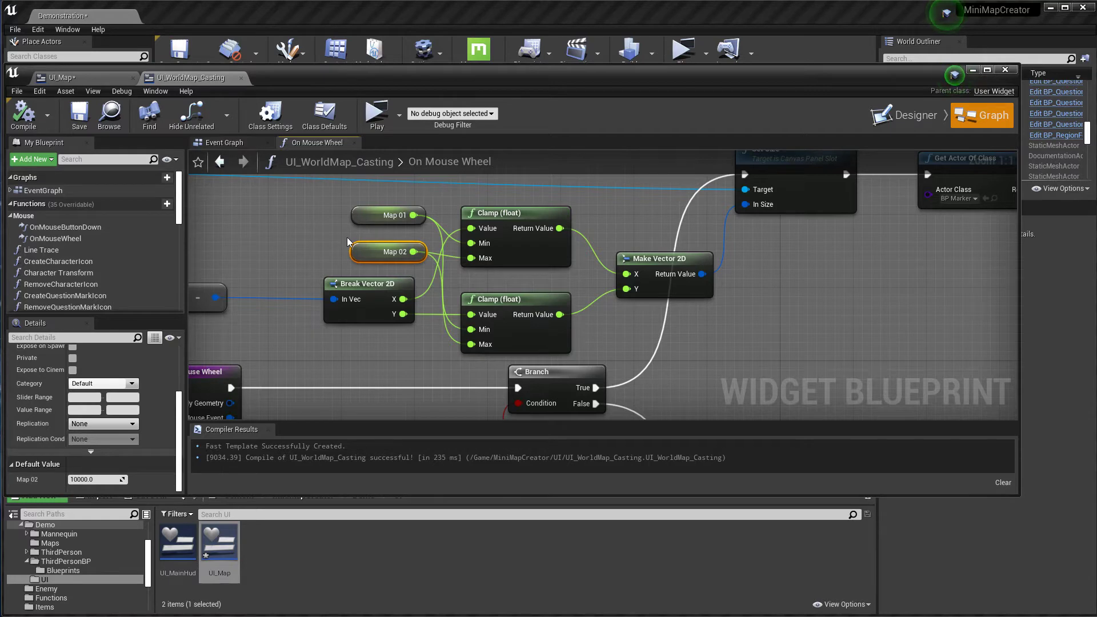
left_click(61, 77)
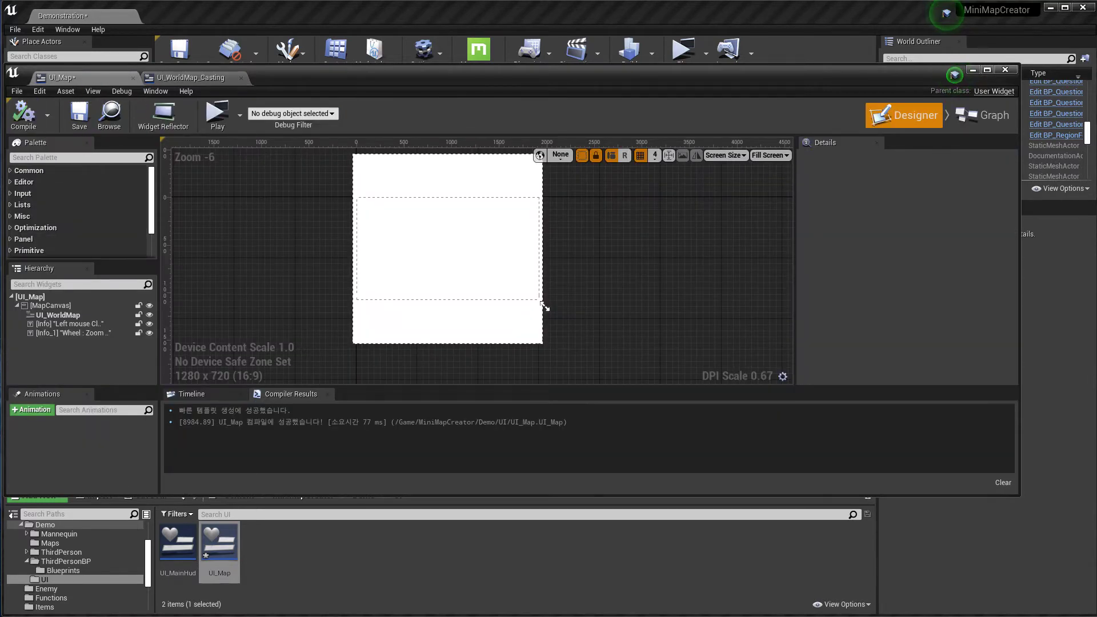
key("alt+Tab")
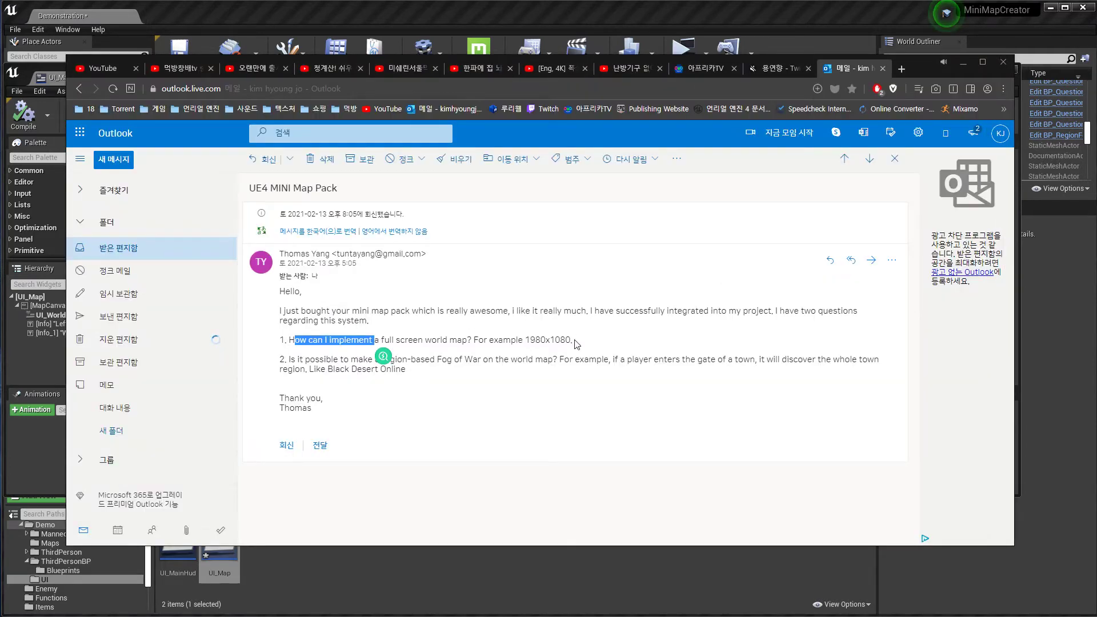
- Highlight the full-screen map and region-based Fog of War questions in the customer's message, and return to Unreal Editor
left_click_drag(573, 340, 334, 340)
left_click(455, 301)
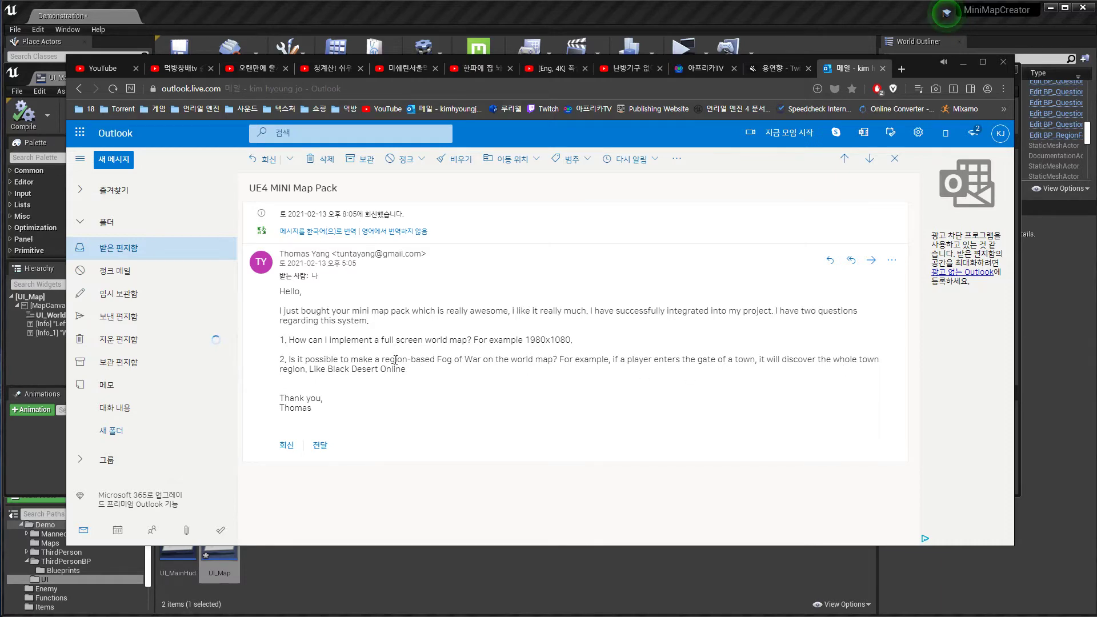
left_click_drag(382, 359, 478, 360)
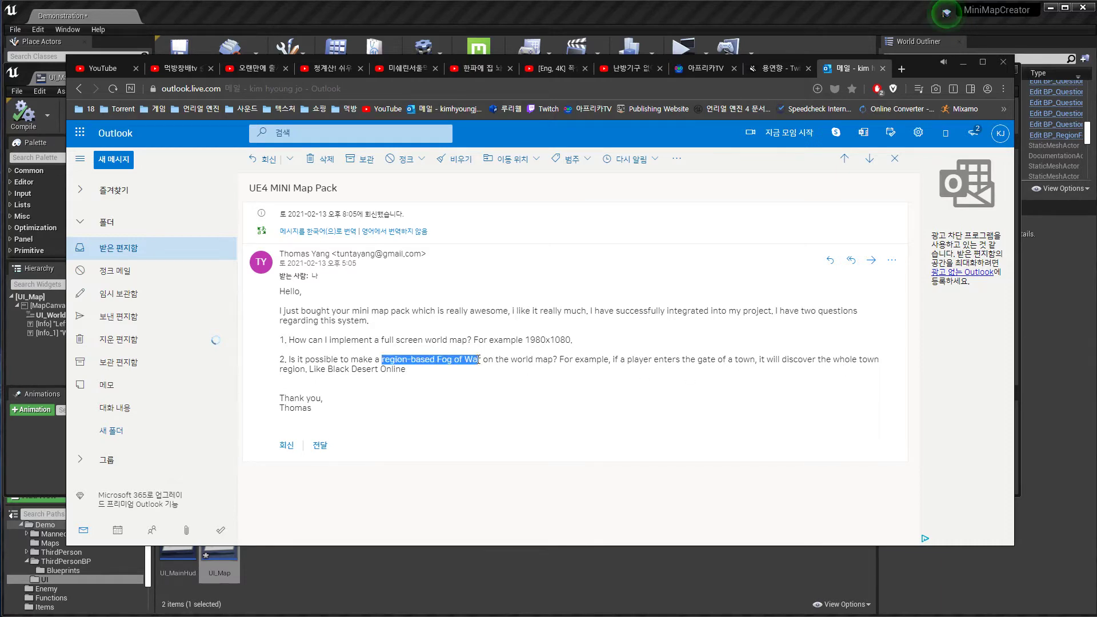
left_click(963, 62)
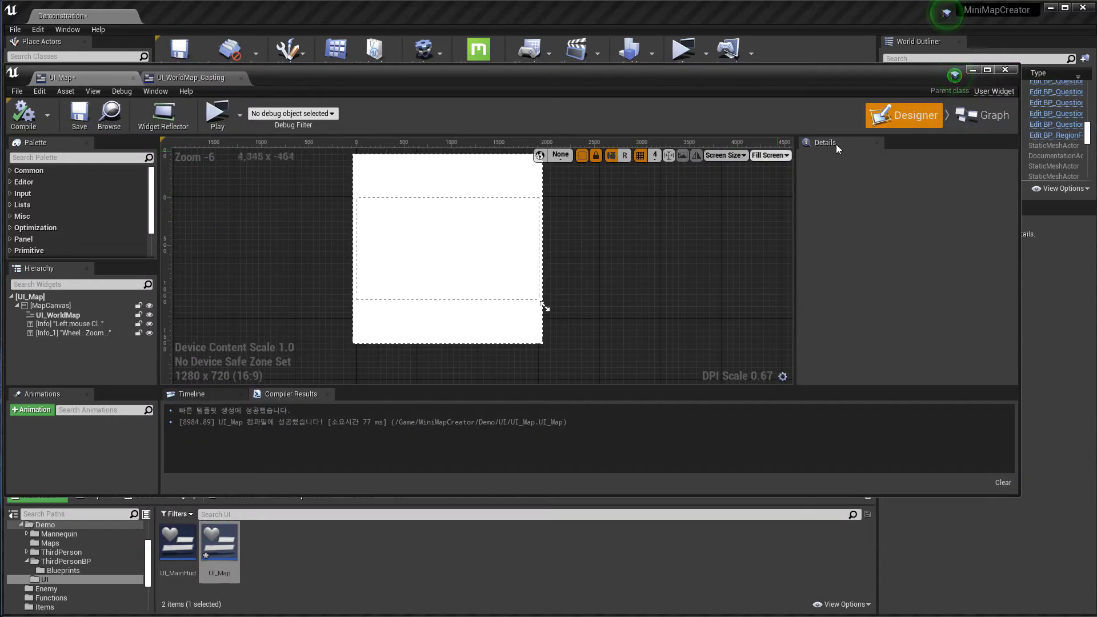
- Close the widget blueprint editor and locate BP_RegionFogOfWar in the MiniMapCreator Blueprints folder
left_click(1008, 70)
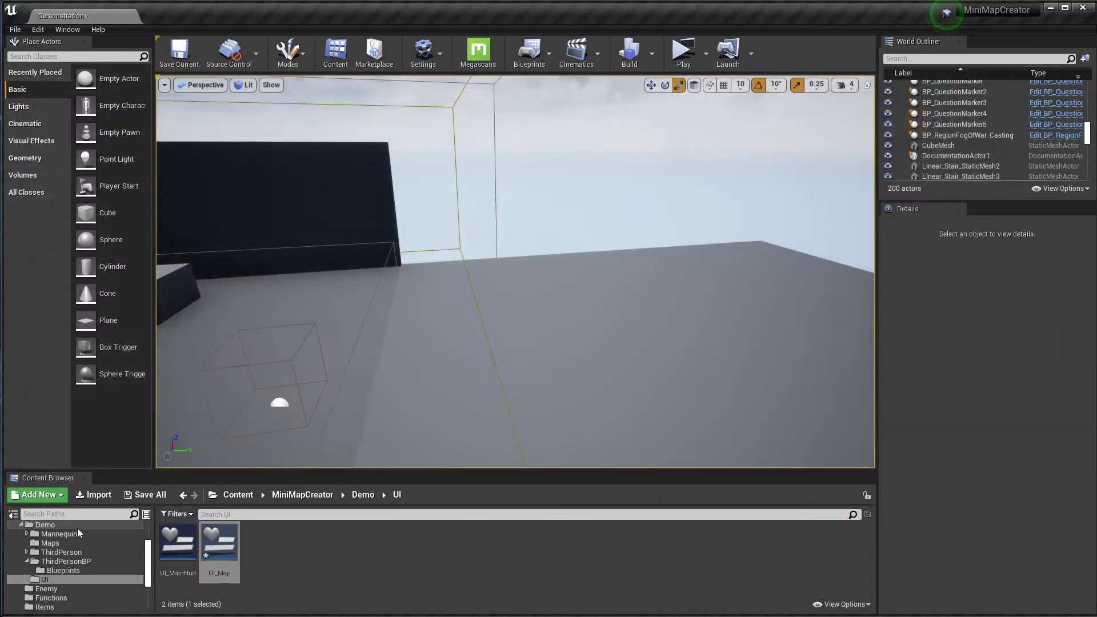
scroll(78, 533, "up", 3)
left_click(54, 561)
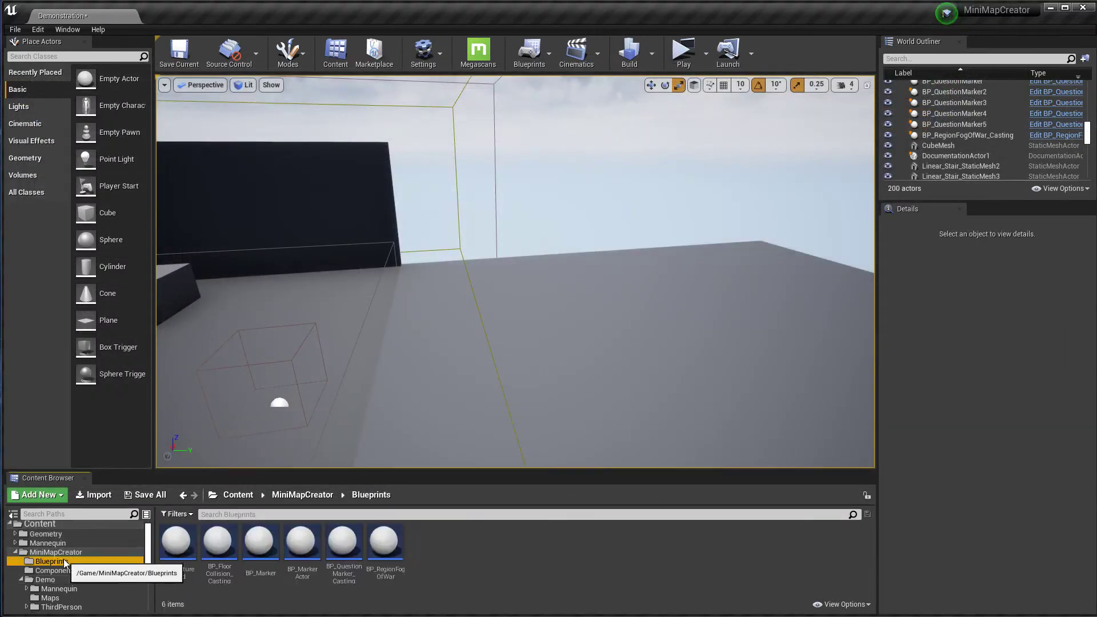
left_click(388, 574)
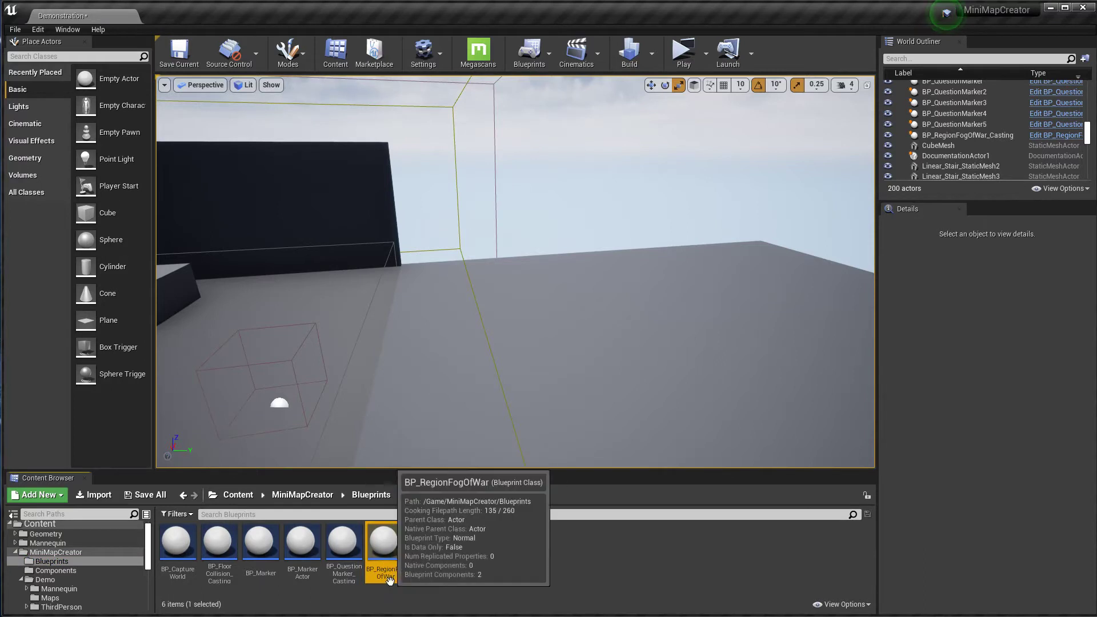
- Run the game preview, walk the character into the wireframe region box, examine the fog on the world map, and close the preview
right_click_drag(457, 354, 400, 387)
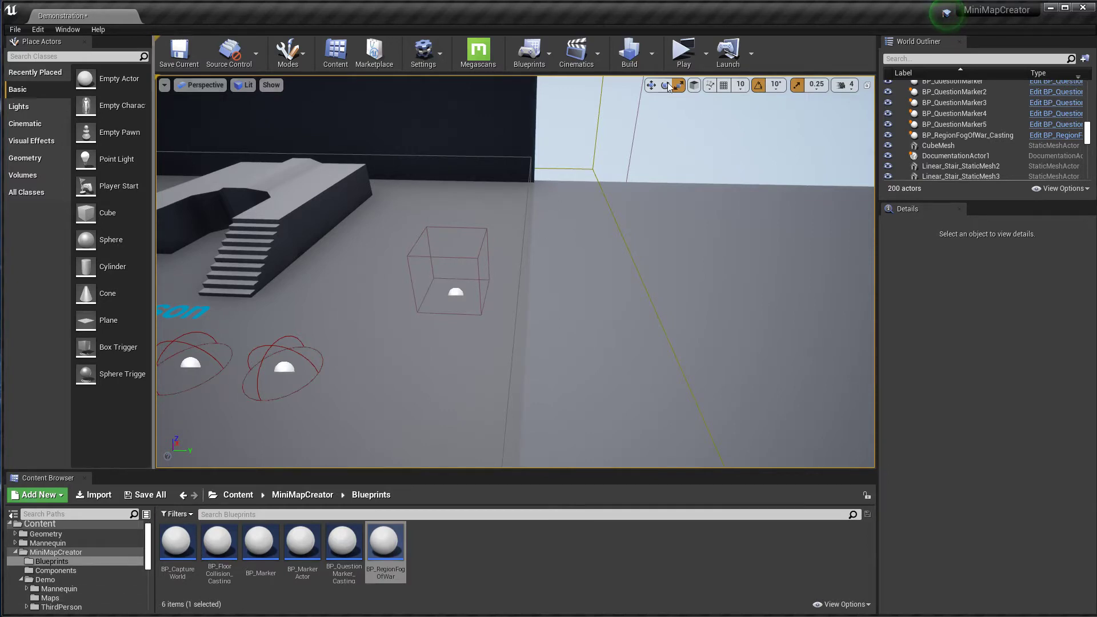
left_click(683, 52)
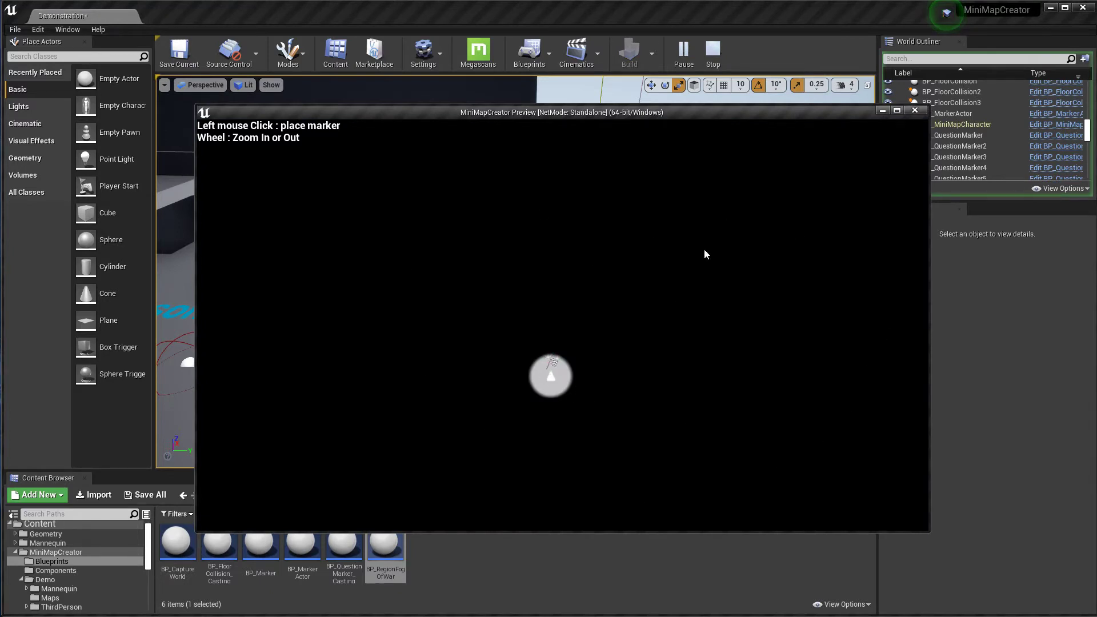
left_click(912, 112)
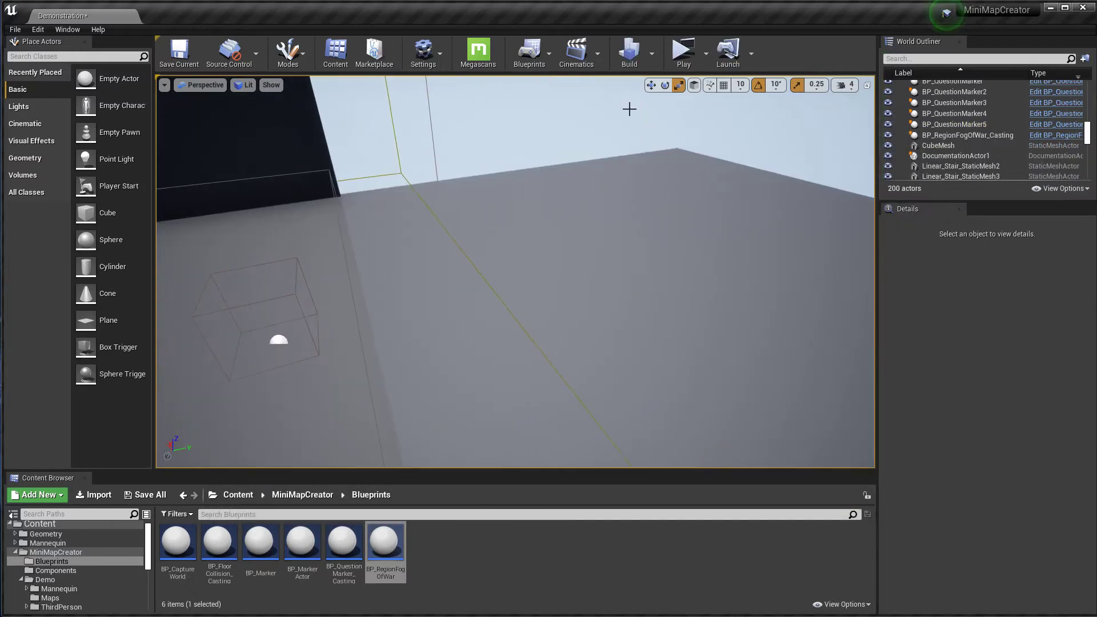
left_click(679, 67)
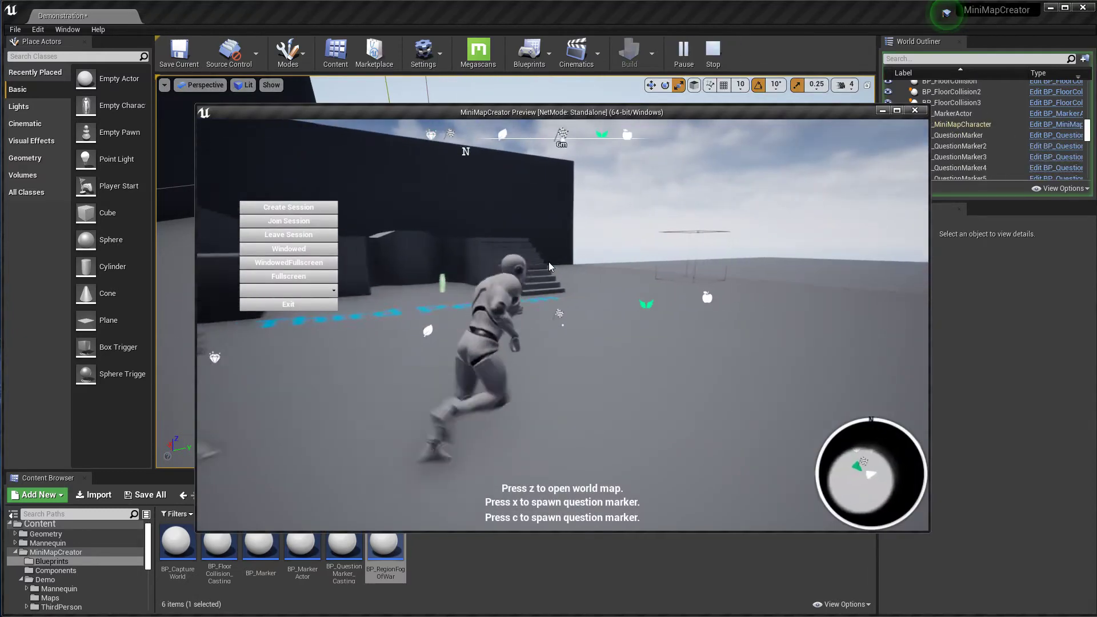
key("w")
key("d")
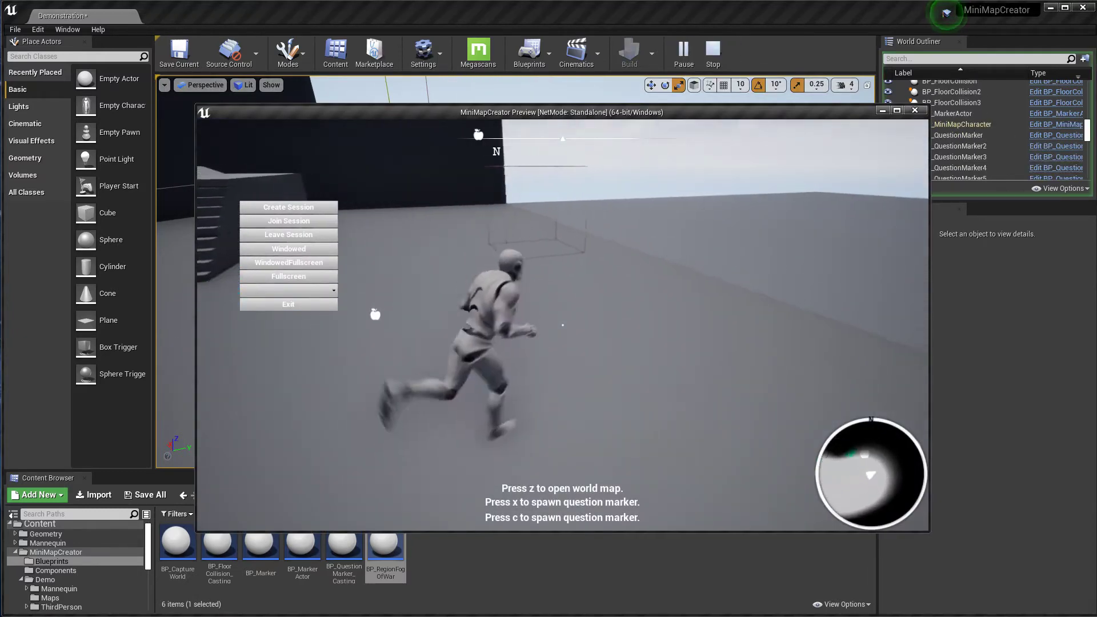
key("w")
key("shift+F1")
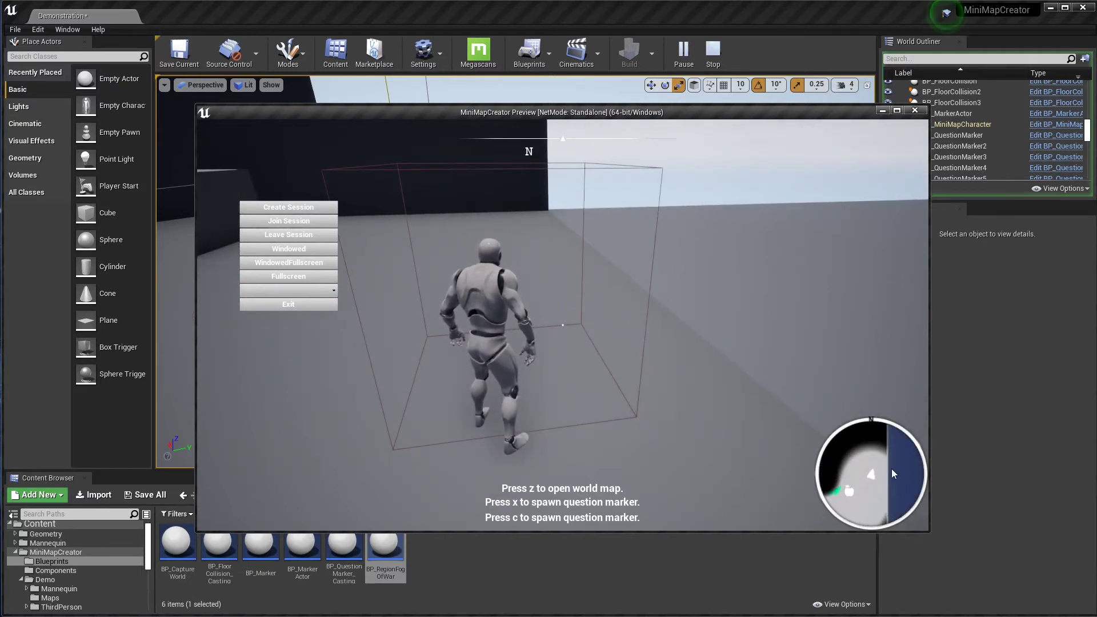
key("z")
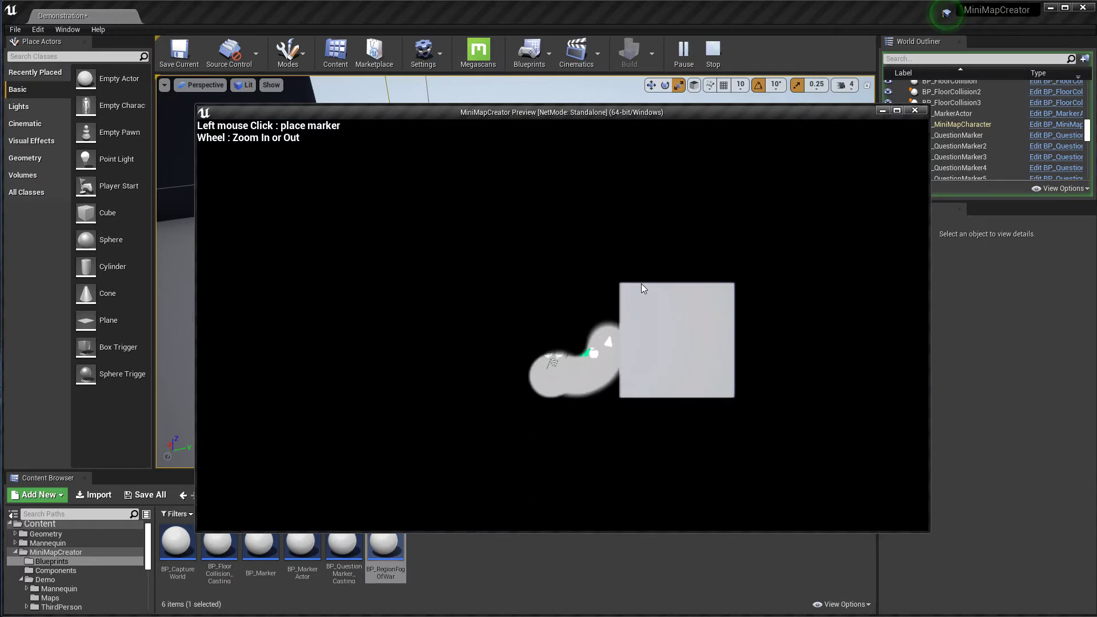
left_click(908, 111)
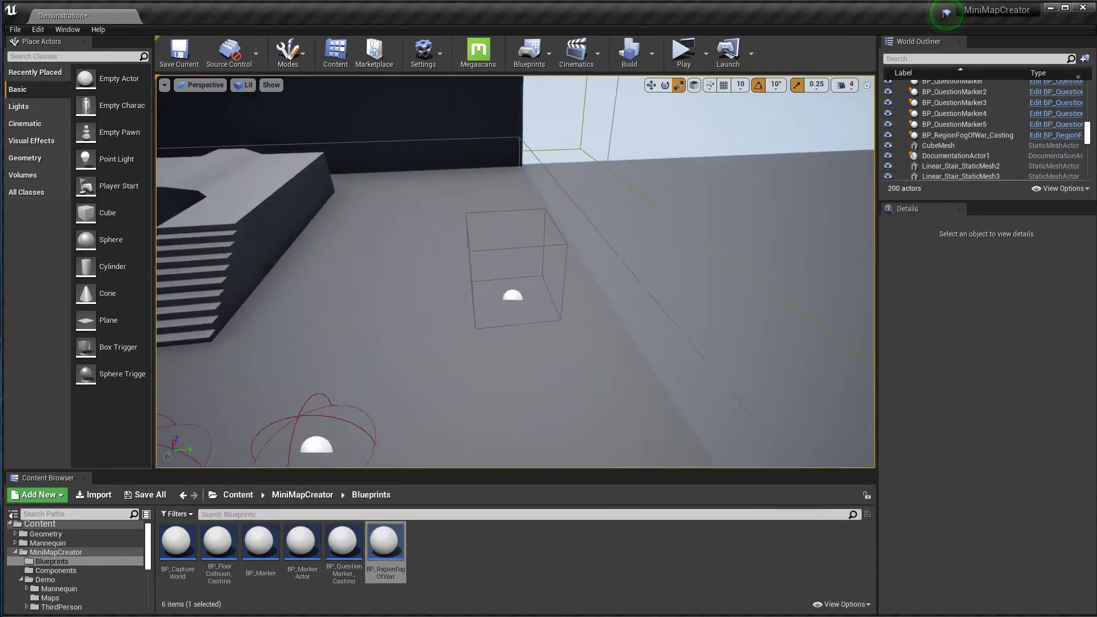
- Select the BP_RegionFogOfWar_Casting box in the level and examine its assigned Texture and the area around it
key("w")
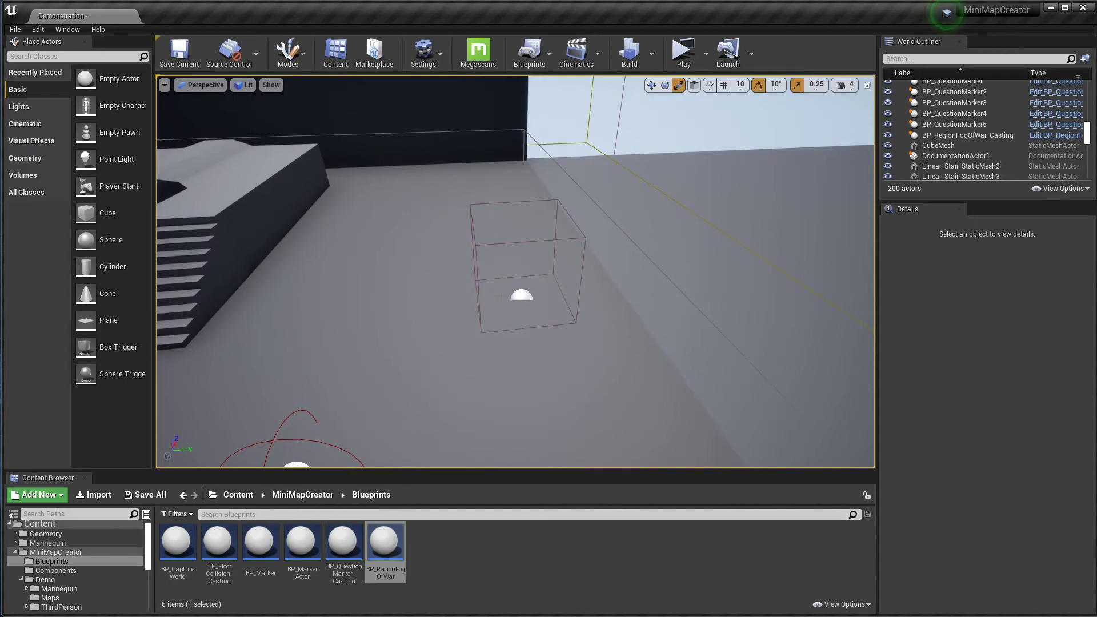
mouse_move(559, 214)
right_mouse_down()
mouse_move(514, 245)
mouse_move(549, 237)
mouse_move(562, 215)
mouse_move(593, 214)
mouse_move(565, 213)
right_mouse_up()
key("s")
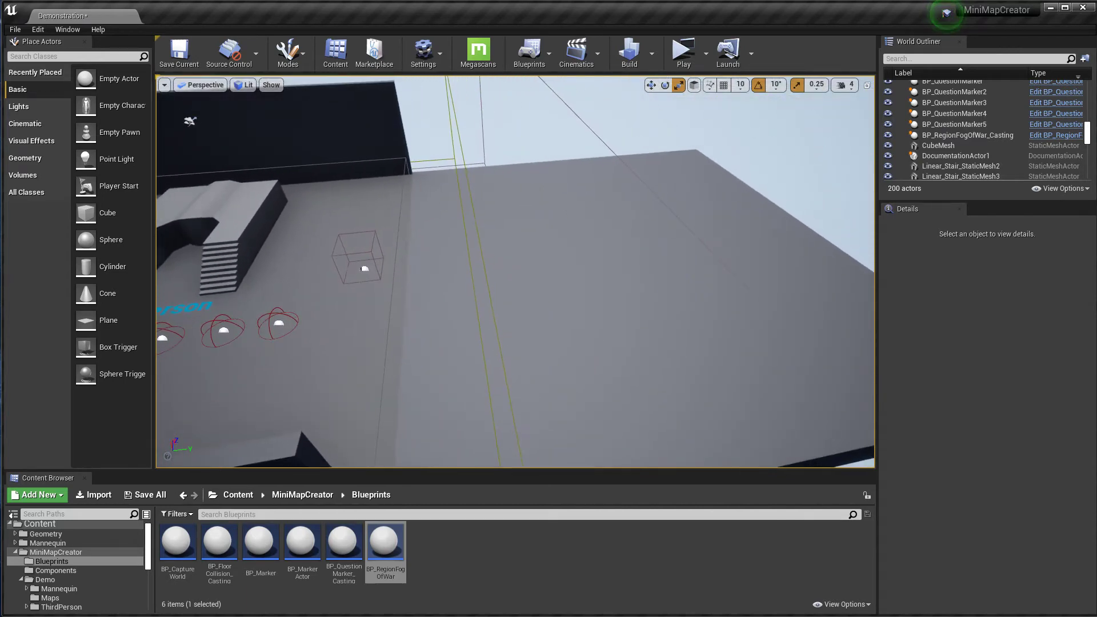
left_click(364, 268)
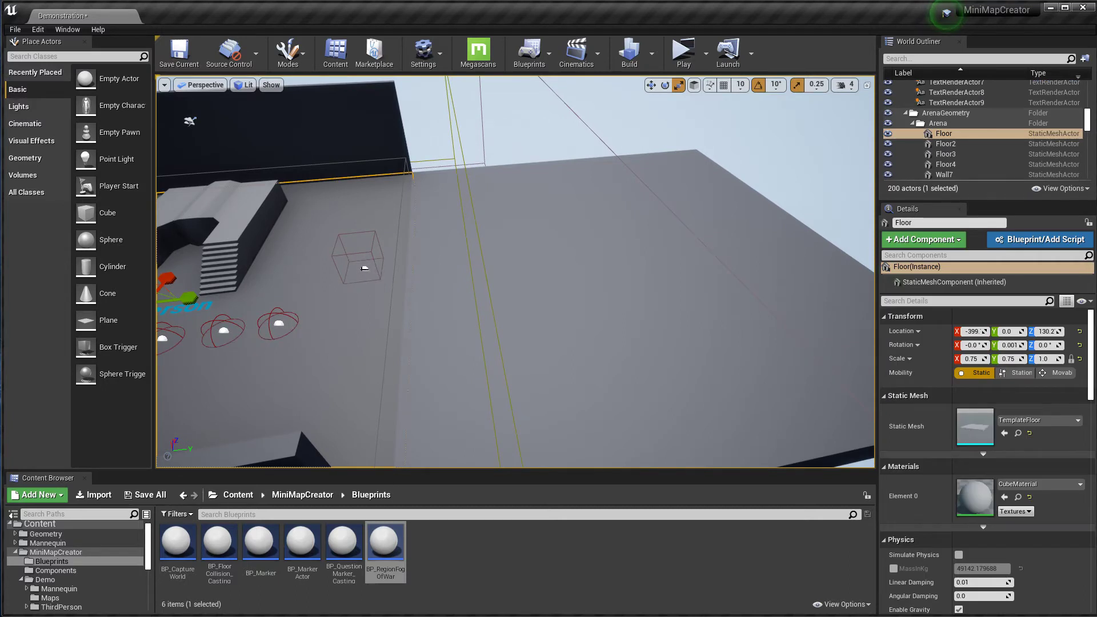
left_click(364, 268)
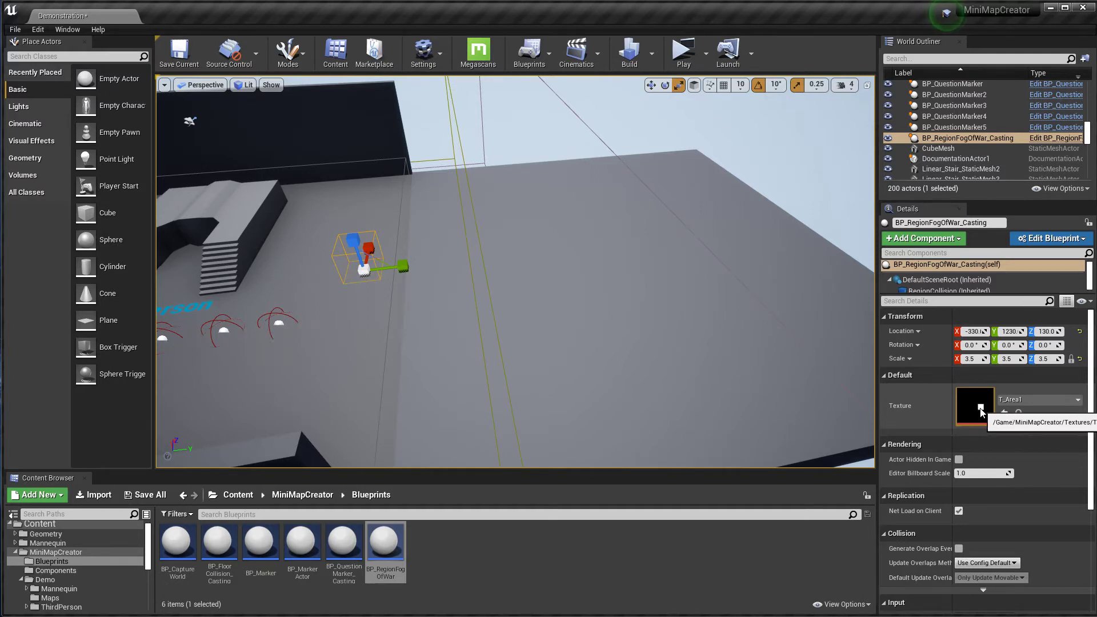
right_click_drag(290, 323, 299, 368)
right_click_drag(427, 171, 404, 165)
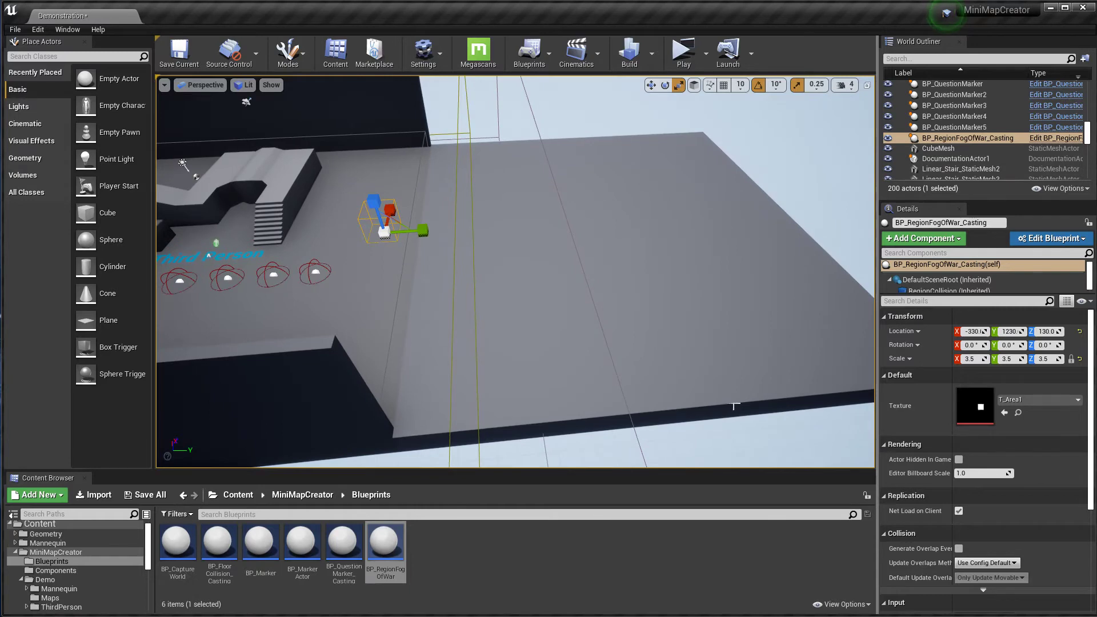
right_click_drag(252, 303, 246, 297)
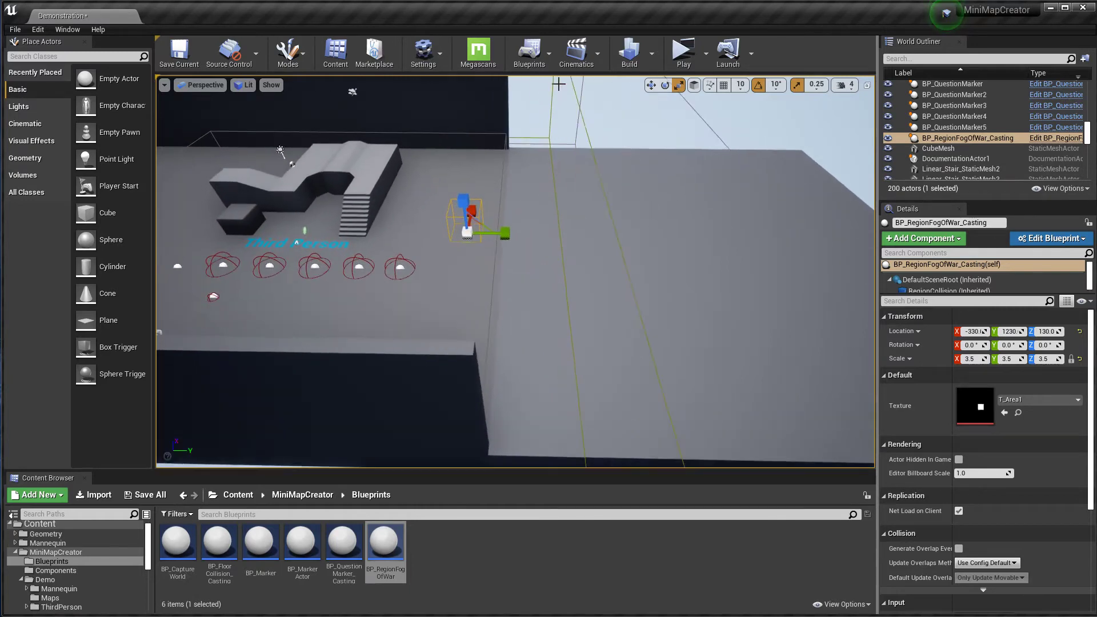
- Run the game preview again, toggle the world map, move the character toward the region box, and stop the preview
left_click(683, 50)
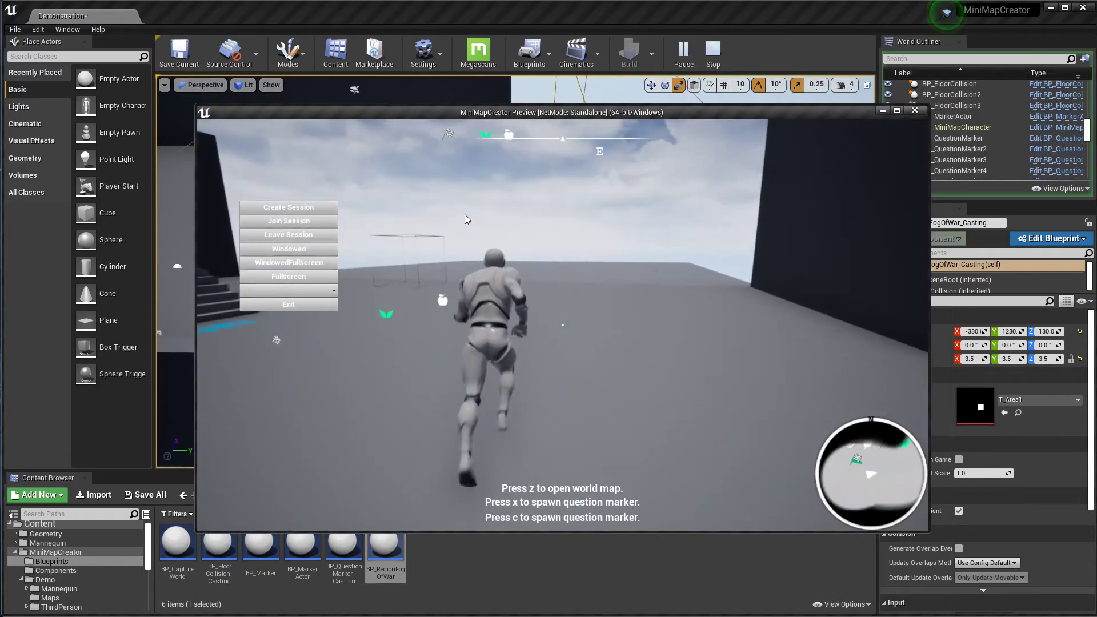
key("z")
key("z")
key("w")
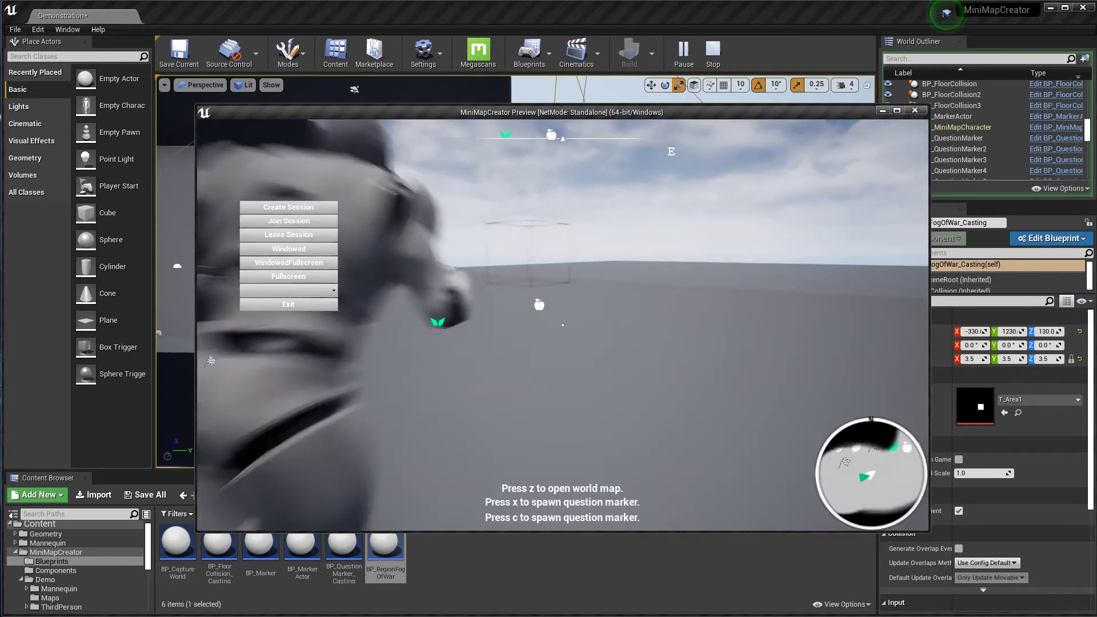
key("Escape")
- Open the BP_RegionFogOfWar blueprint, examine the RegionCollision begin-overlap event in its Event Graph, and return to the level
key("w")
right_click_drag(508, 320, 511, 345)
double_click(375, 541)
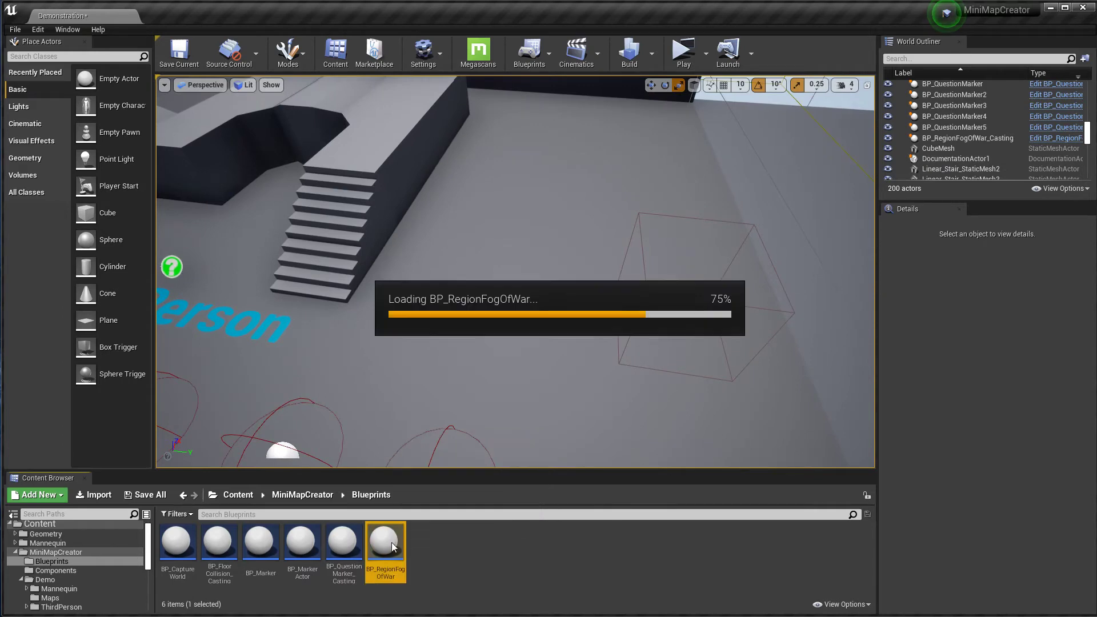
scroll(398, 318, "up", 1)
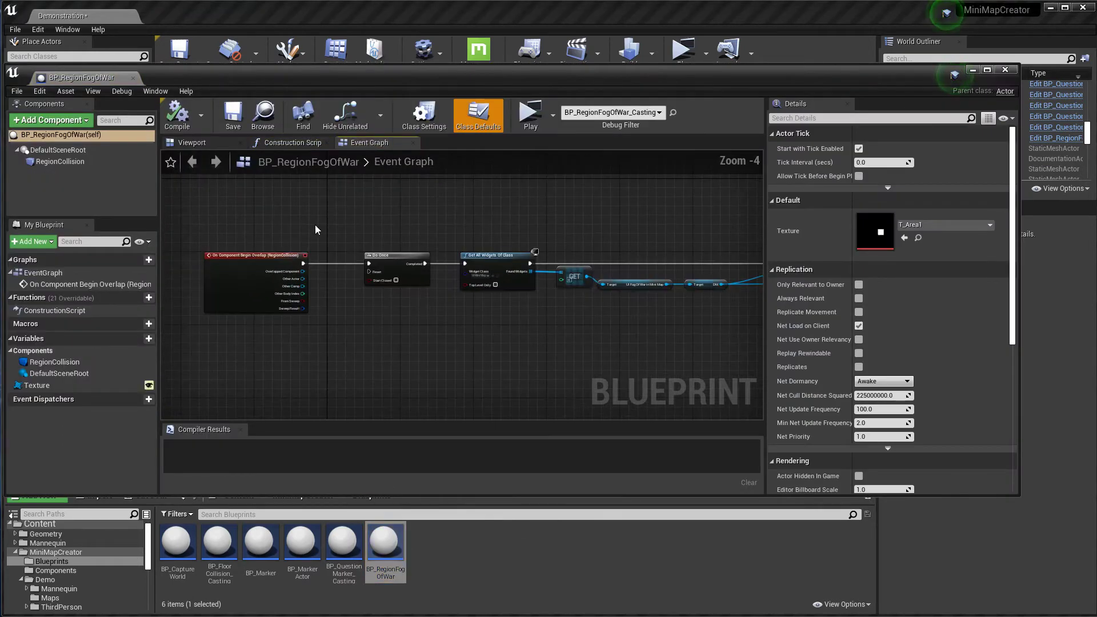
left_click(357, 289)
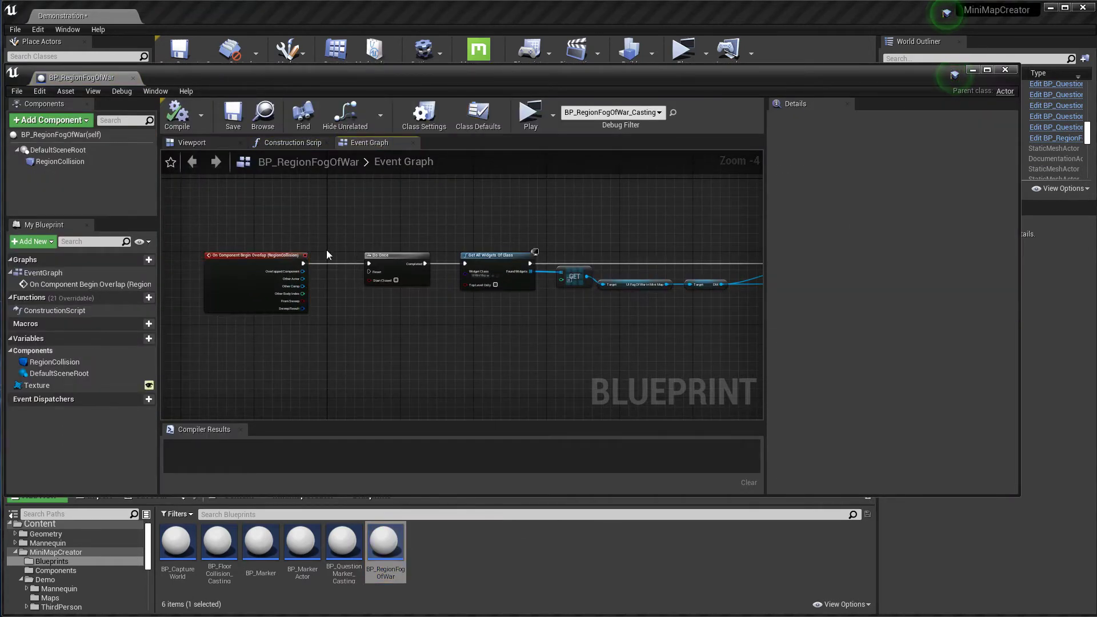
left_click(974, 72)
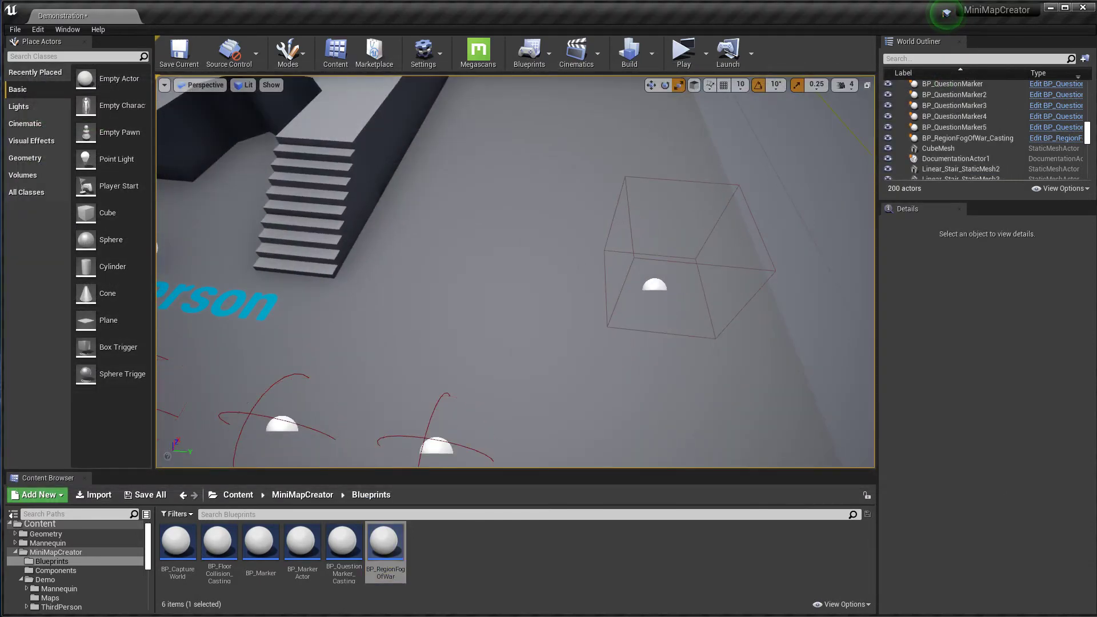
- Select the region box in the level, reopen BP_RegionFogOfWar to highlight its nodes through Draw Material to Render Target, and close the blueprint
right_click_drag(515, 271, 540, 271)
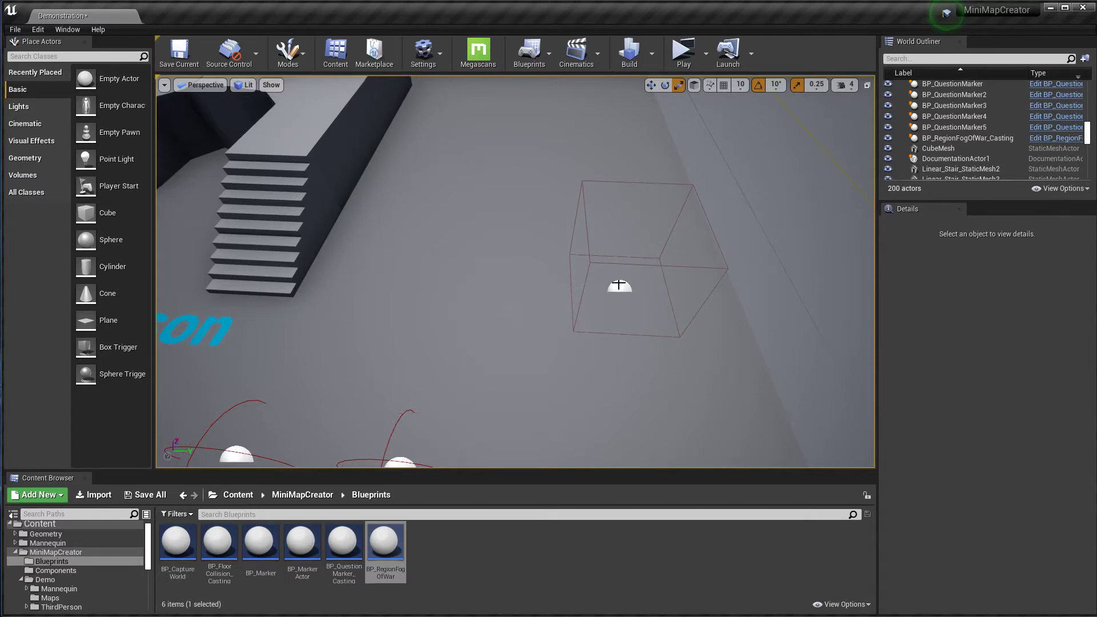
left_click(618, 285)
double_click(386, 543)
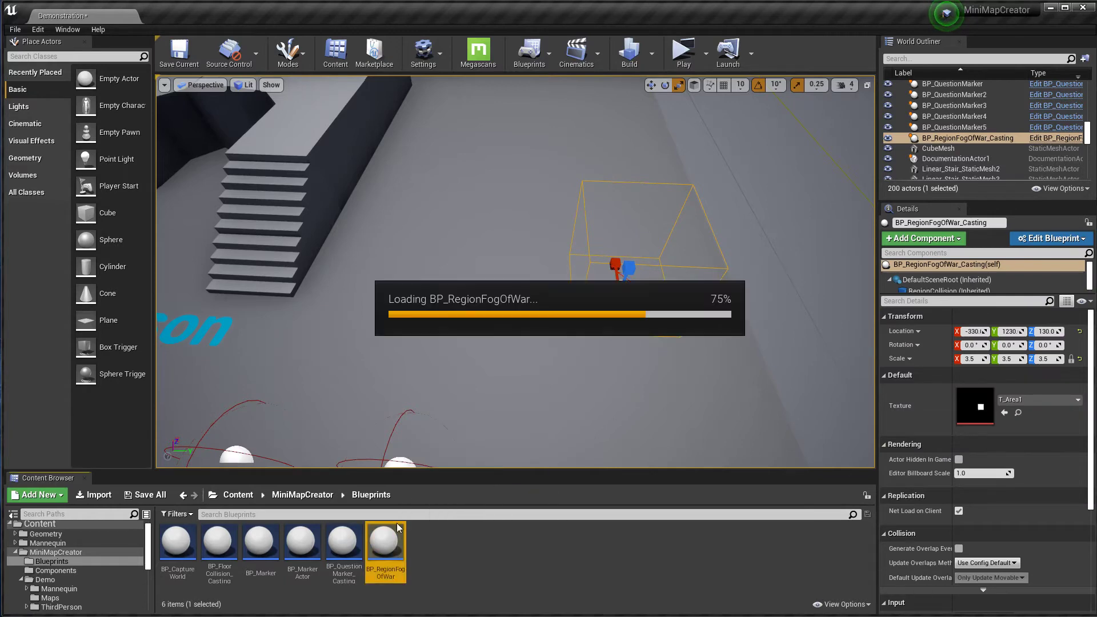
left_click_drag(317, 235, 707, 307)
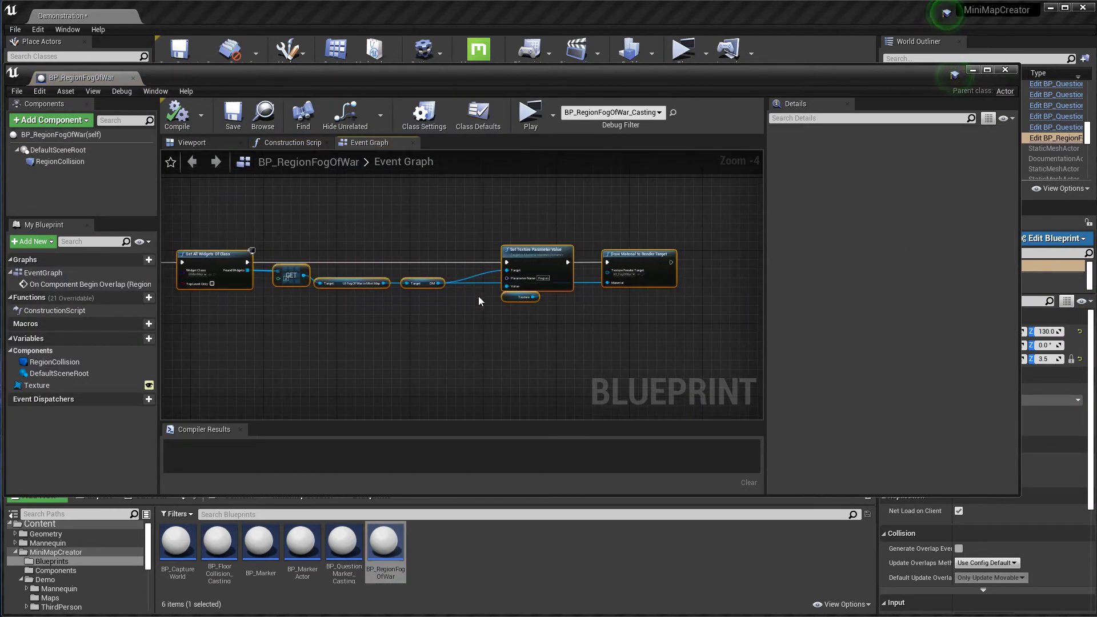
left_click(1005, 70)
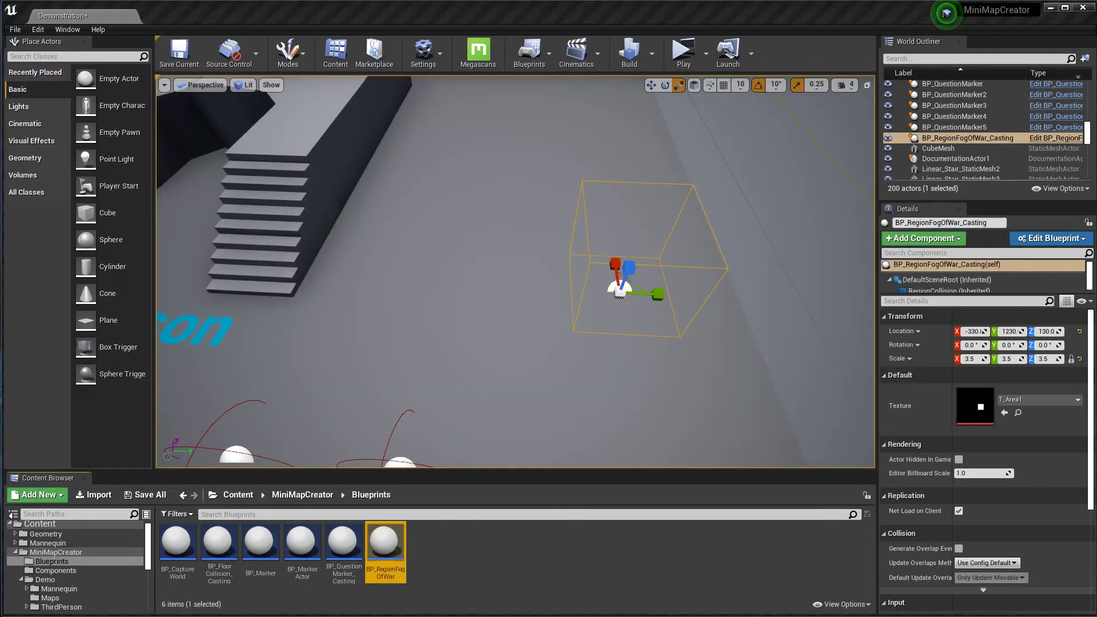
- Switch to the Outlook message and highlight the example about a player entering the gate of a town
key("alt+Tab")
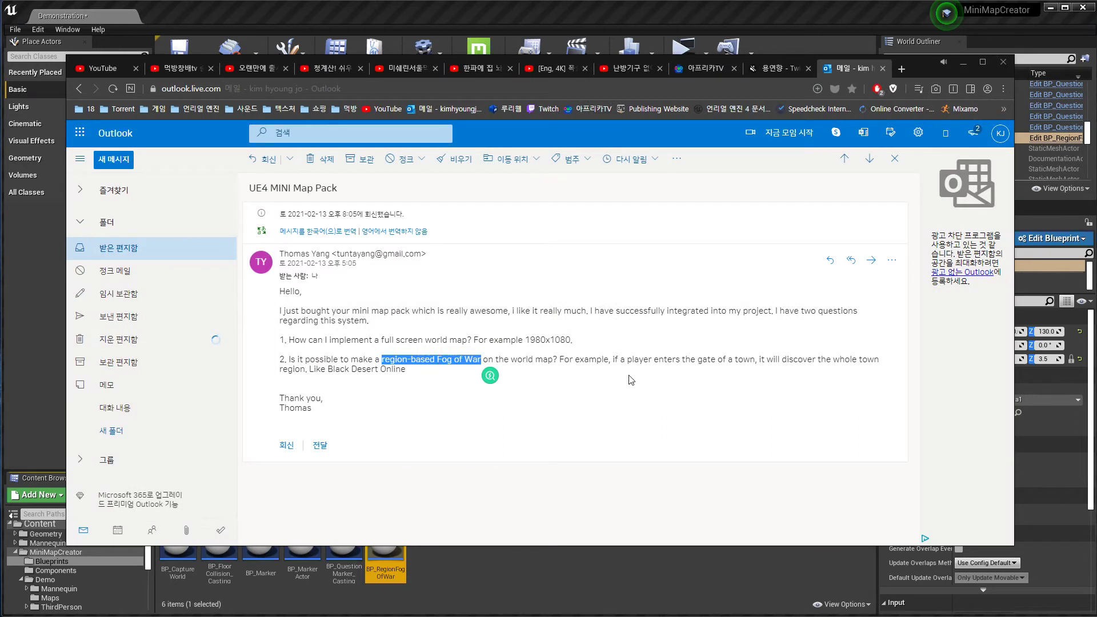
left_click(645, 379)
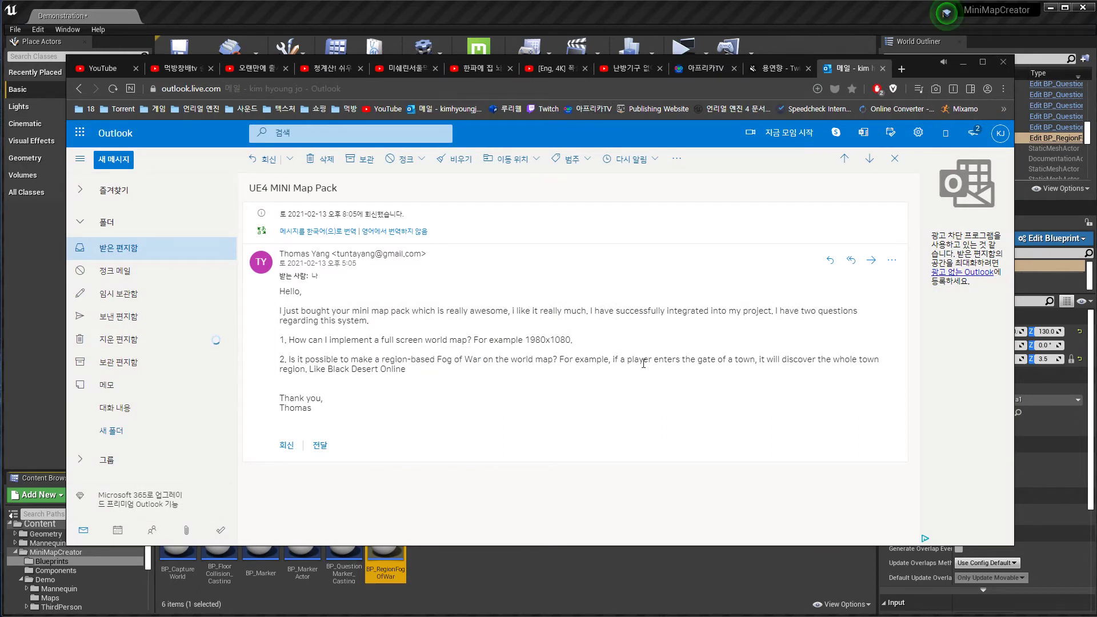
left_click_drag(684, 359, 721, 359)
left_click_drag(629, 361, 722, 363)
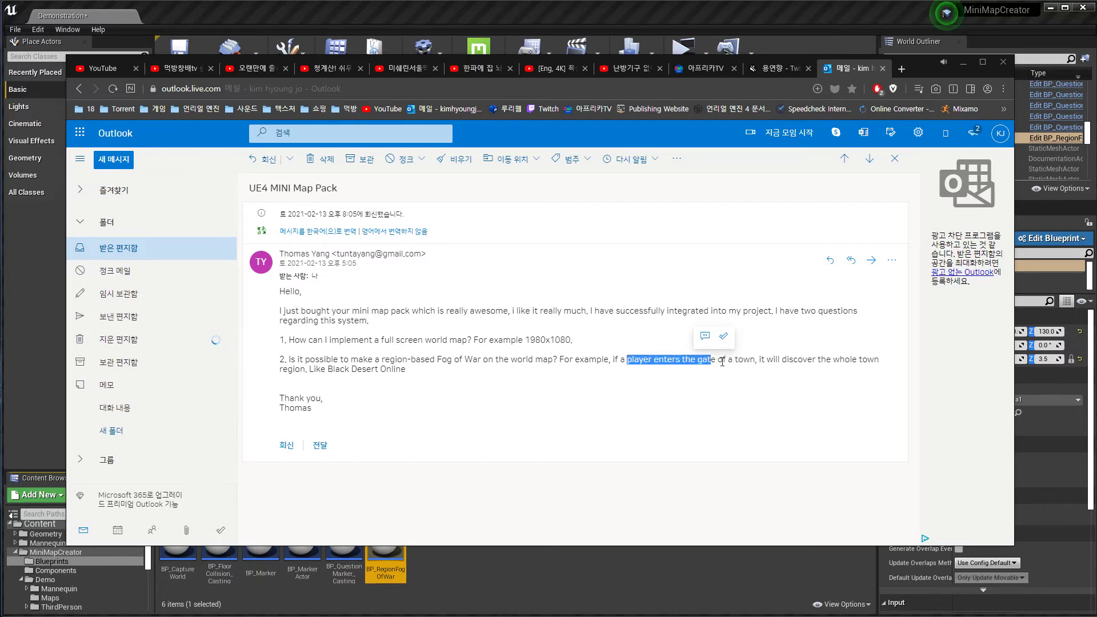
left_click(654, 380)
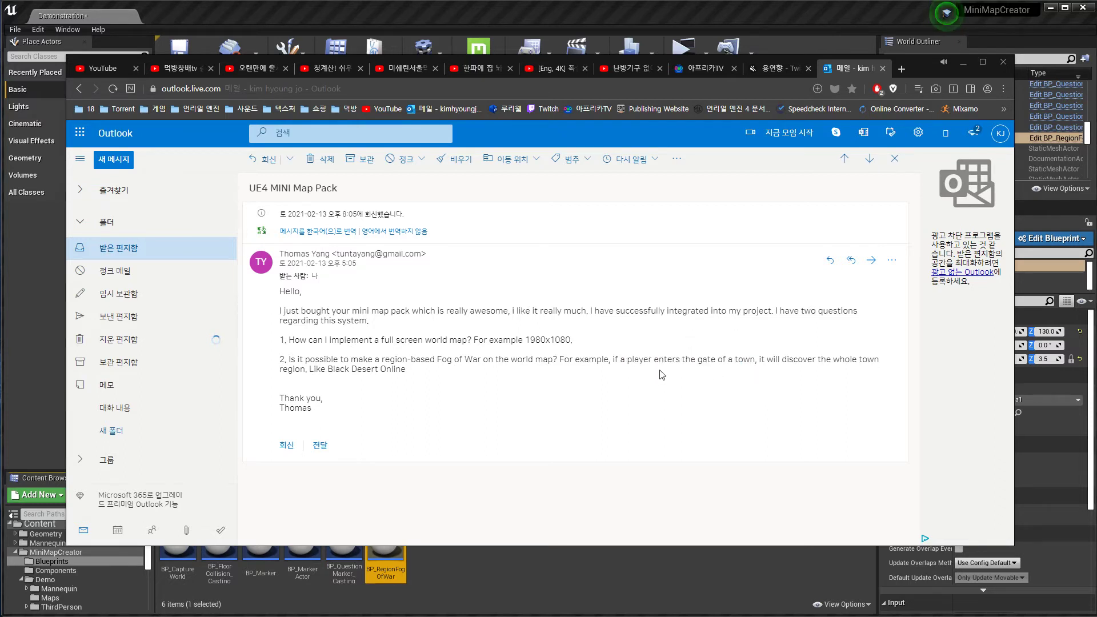
left_click_drag(613, 361, 644, 363)
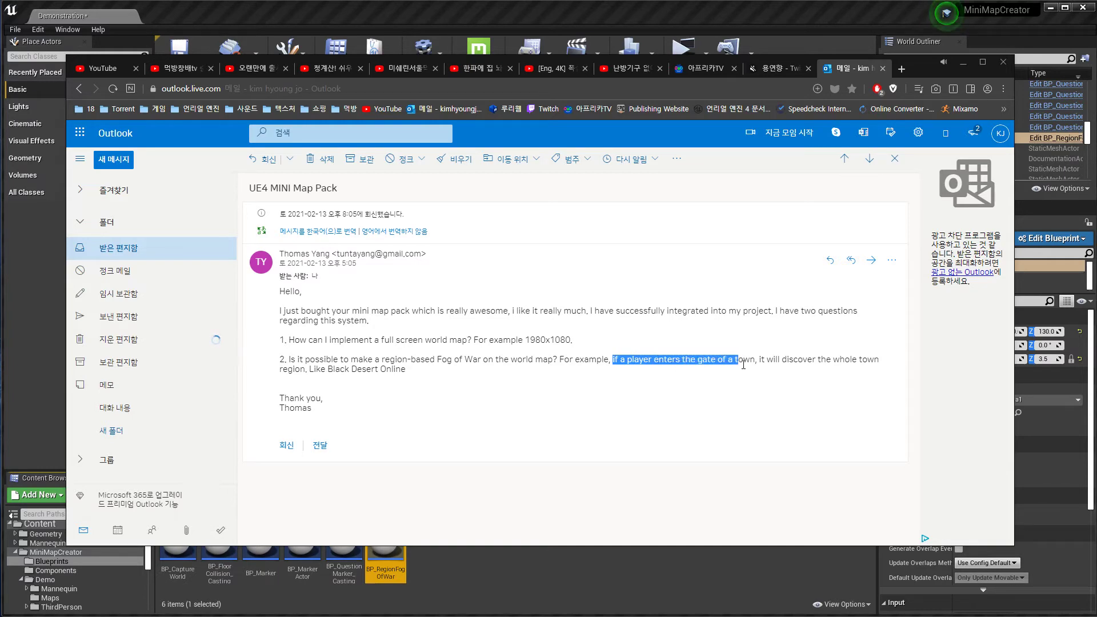
- Return to the Unreal level, run the game preview, move the character into the region box, check the world map, and stop the preview
left_click(962, 63)
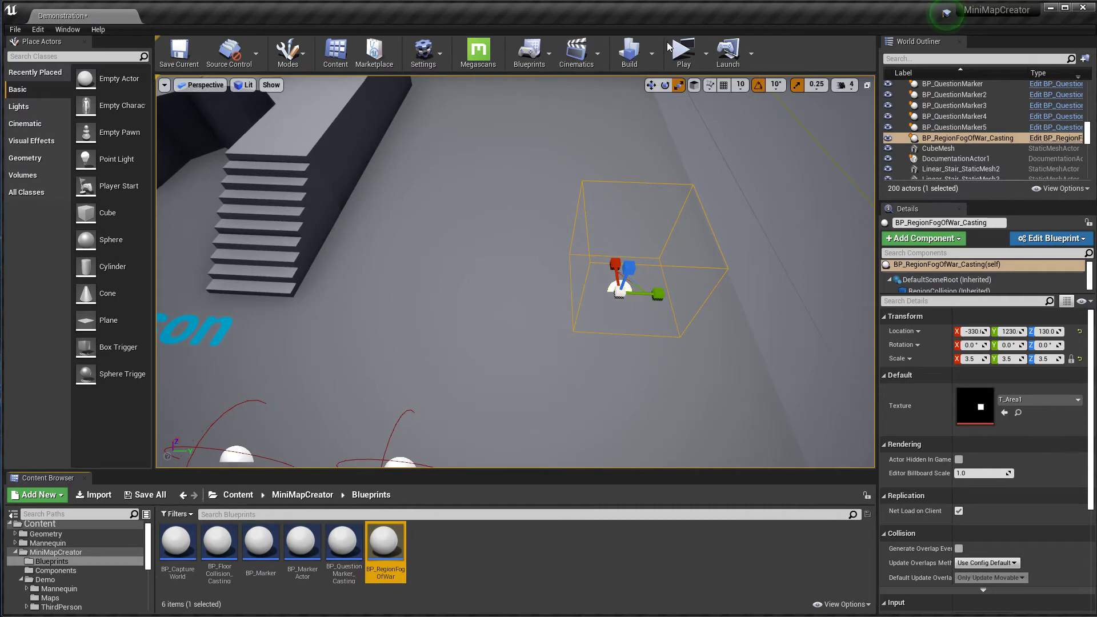
left_click(683, 51)
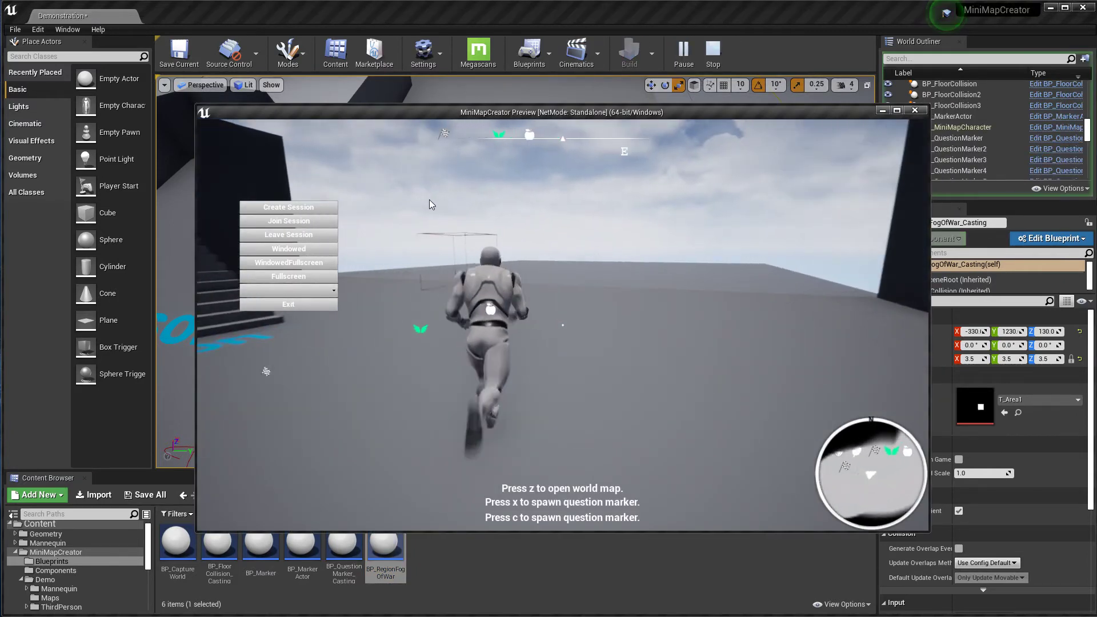
left_click(429, 200)
key("d")
key("s")
key("z")
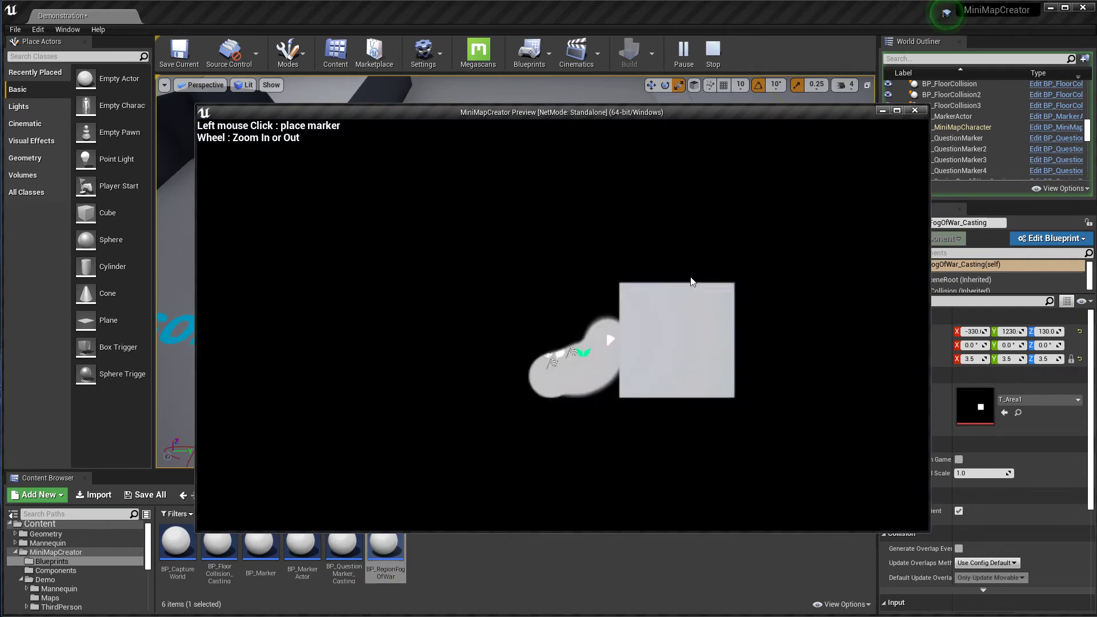
key("z")
key("Escape")
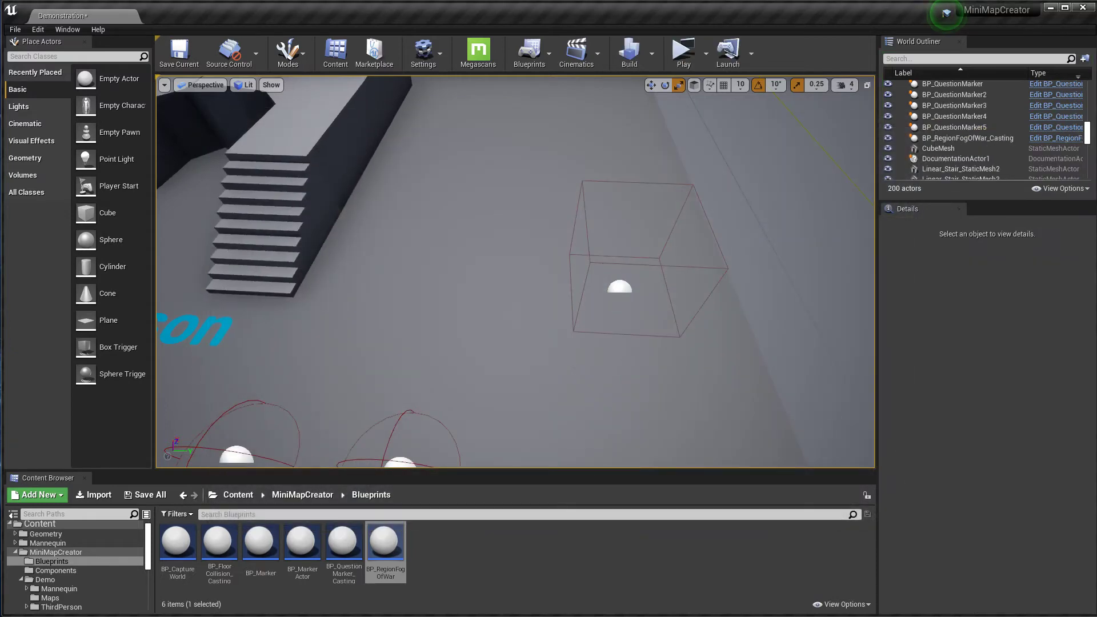
- Select the BP_RegionFogOfWar_Casting box in the level and view the area around it
left_click(620, 287)
key("s")
right_click_drag(620, 286, 657, 284)
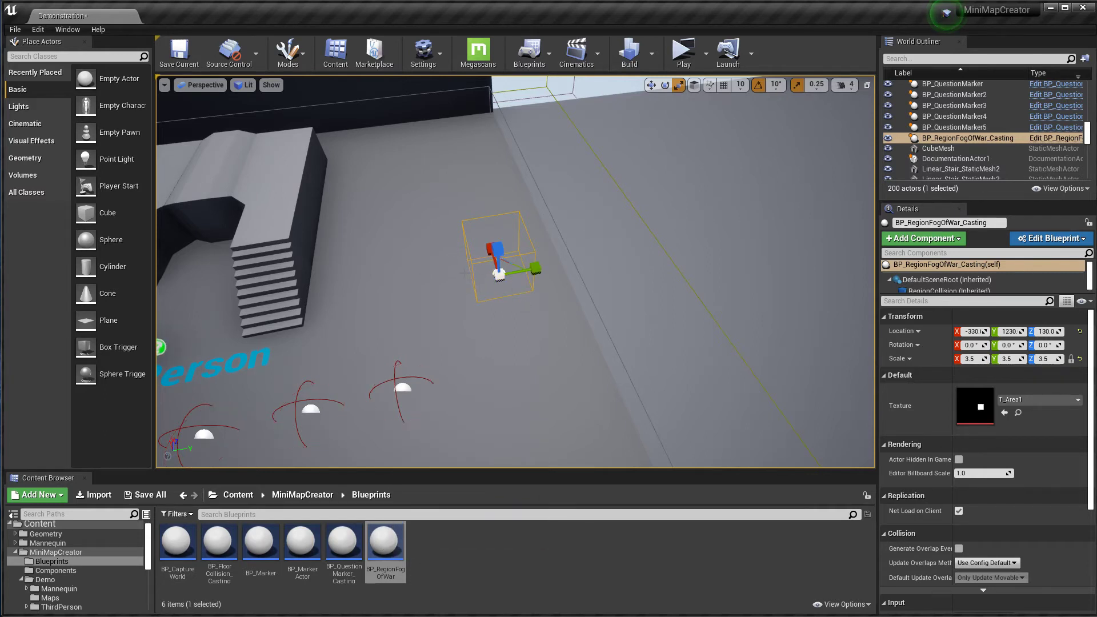
key("s")
right_click_drag(517, 263, 480, 276)
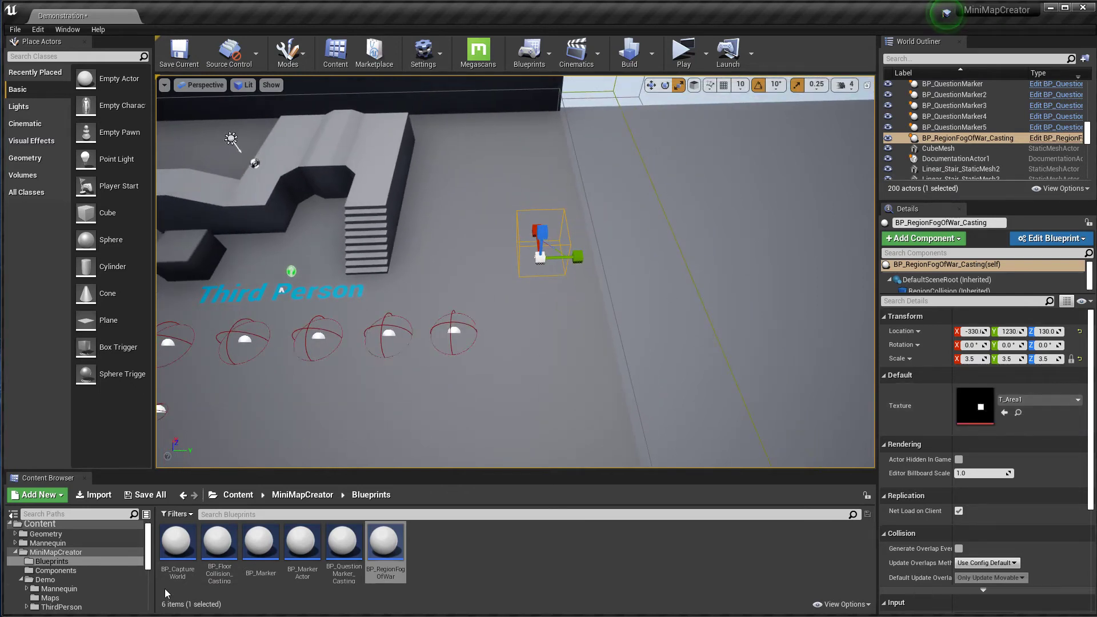
- Open the T_Map_20000_Region texture from the MiniMapCreator Textures folder, examine the captured map image, and close the texture
scroll(119, 576, "down", 5)
left_click(66, 559)
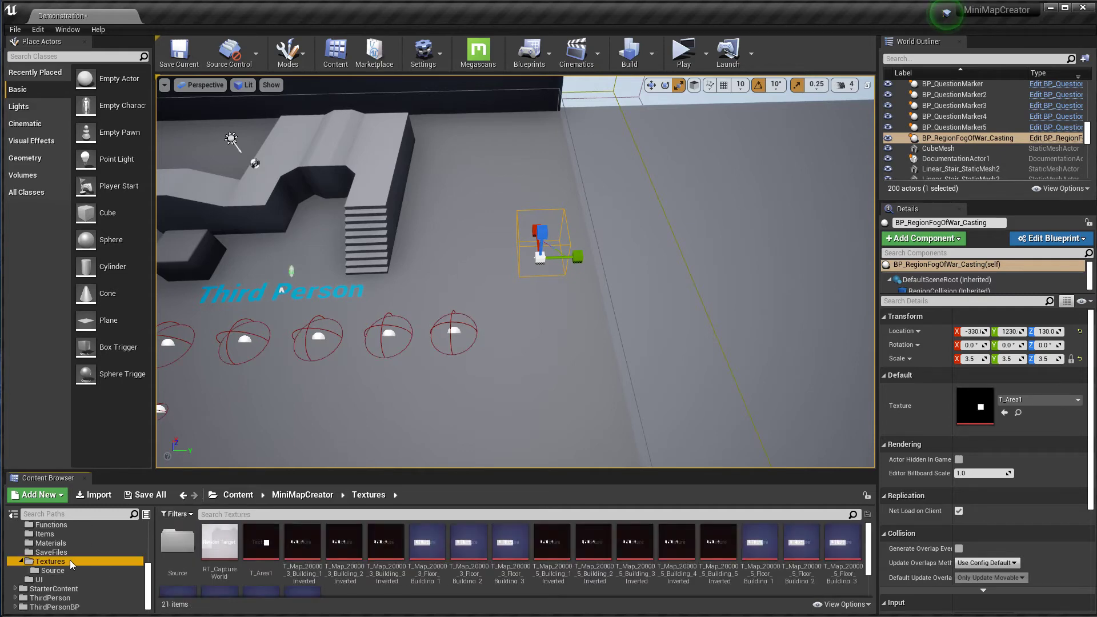
scroll(485, 555, "down", 2)
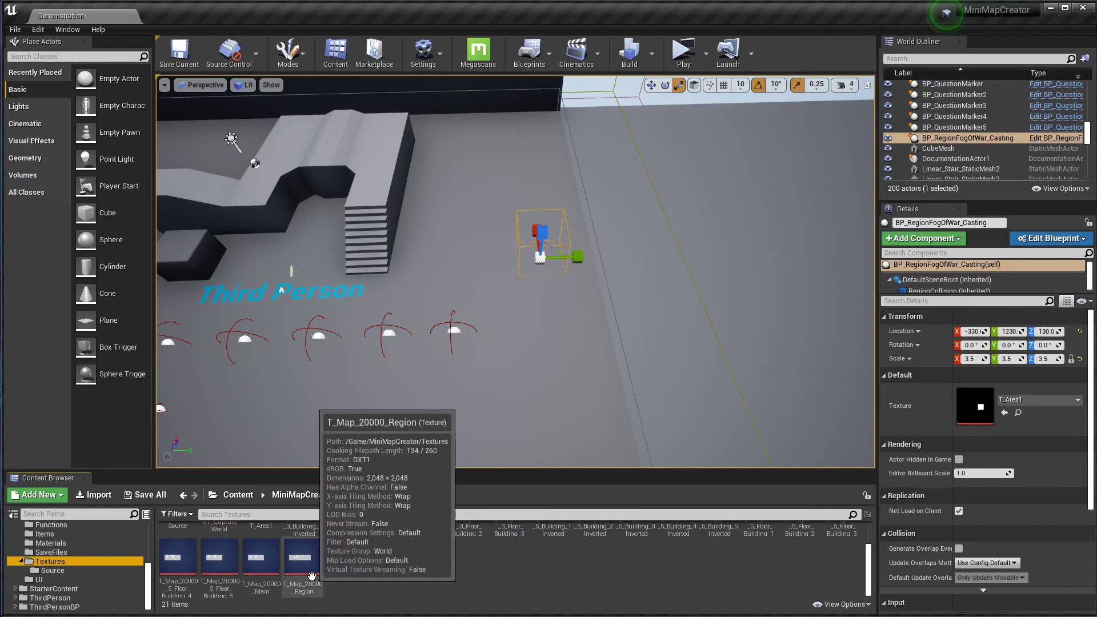
left_click(262, 562)
double_click(302, 558)
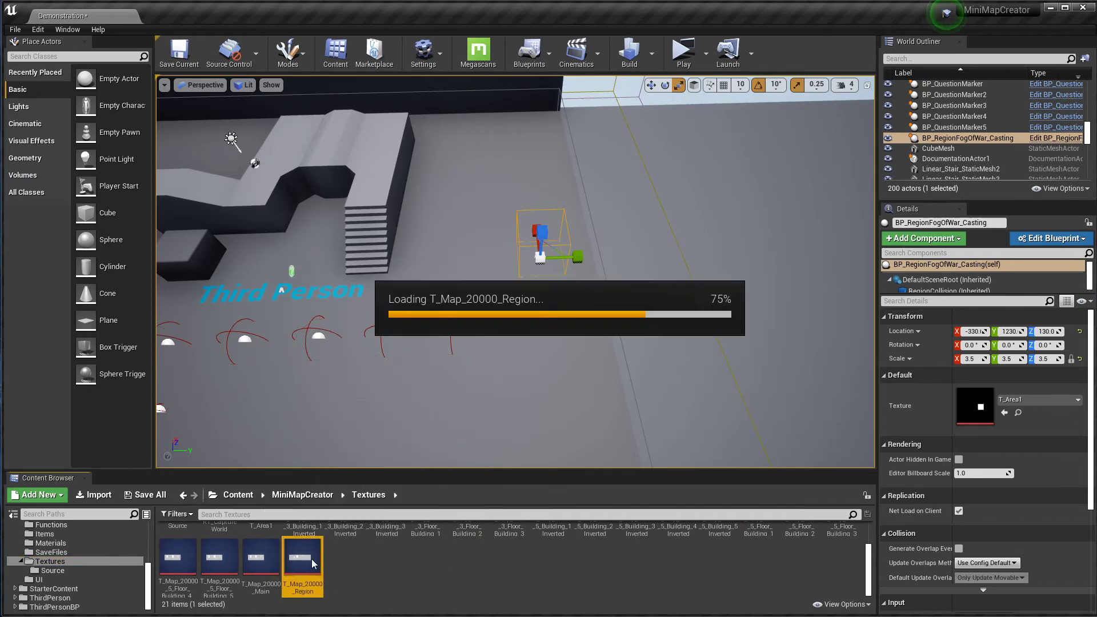
scroll(349, 390, "down", 5)
scroll(353, 370, "up", 5)
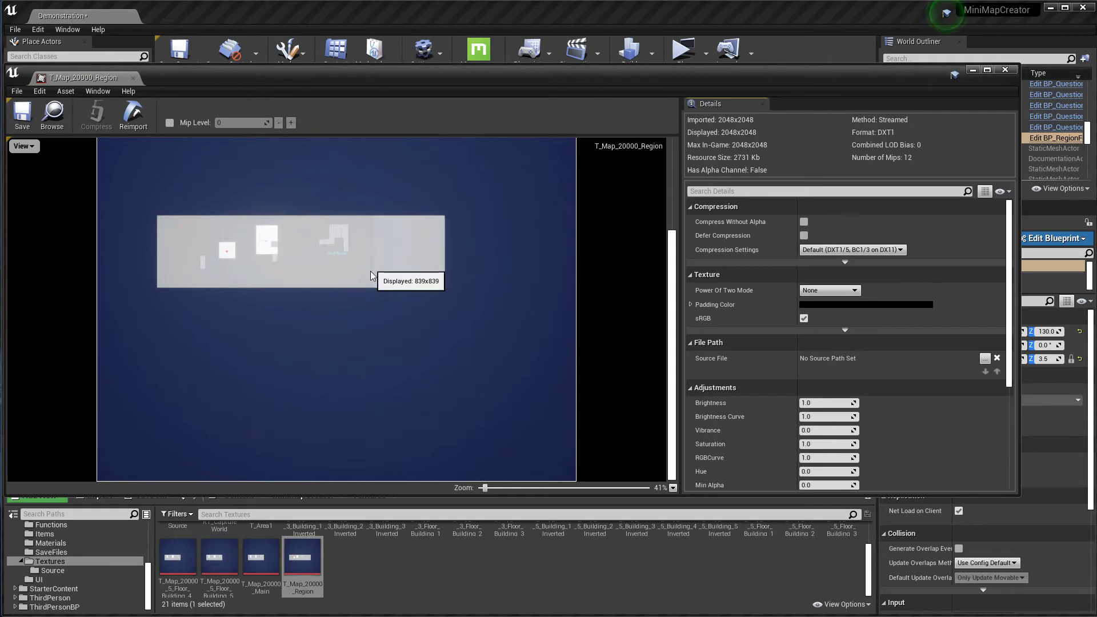
left_click(1004, 70)
right_click(299, 563)
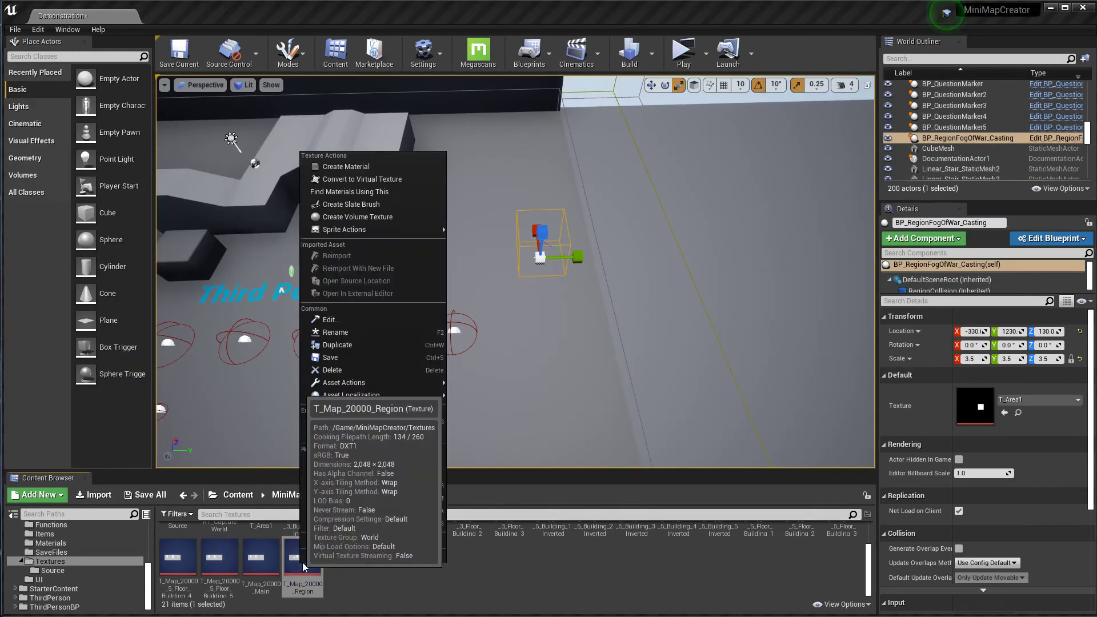
mouse_move(354, 383)
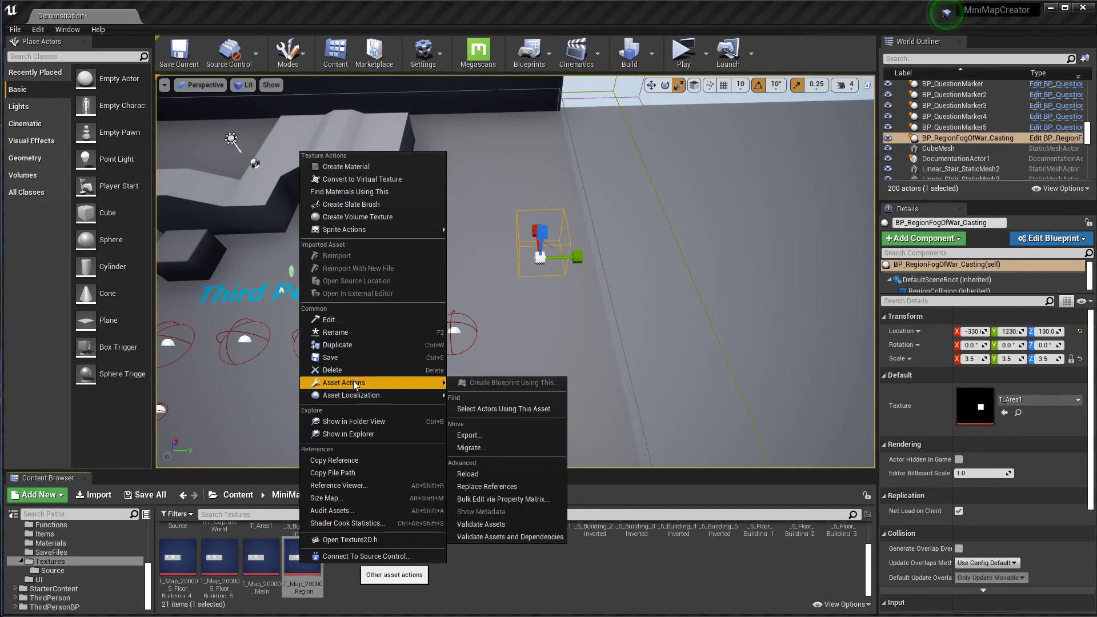
left_click(482, 434)
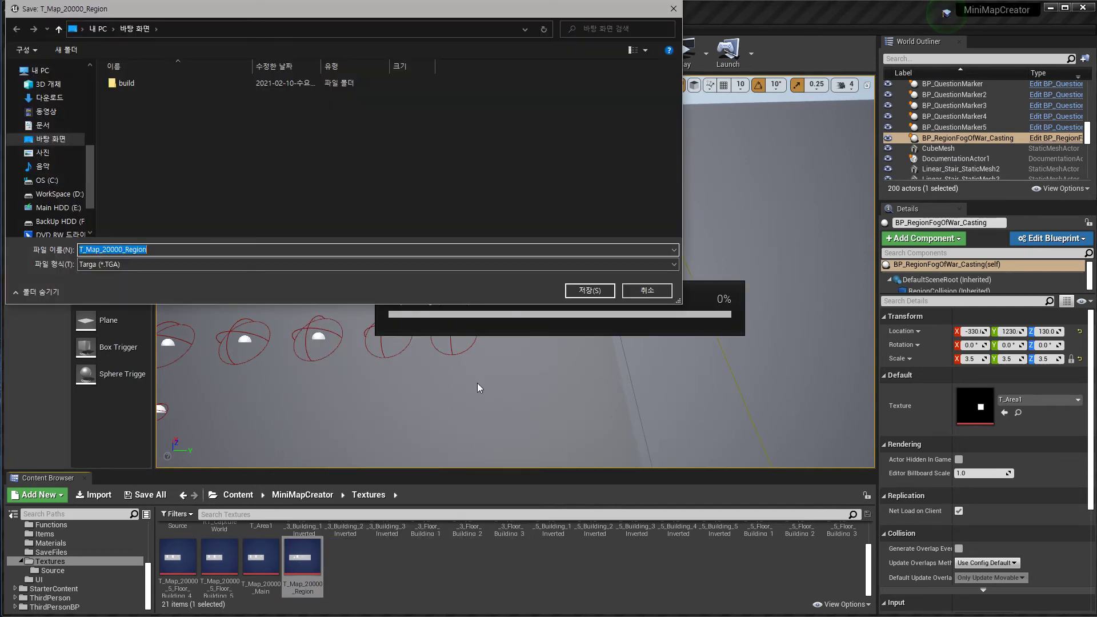
left_click_drag(188, 12, 251, 36)
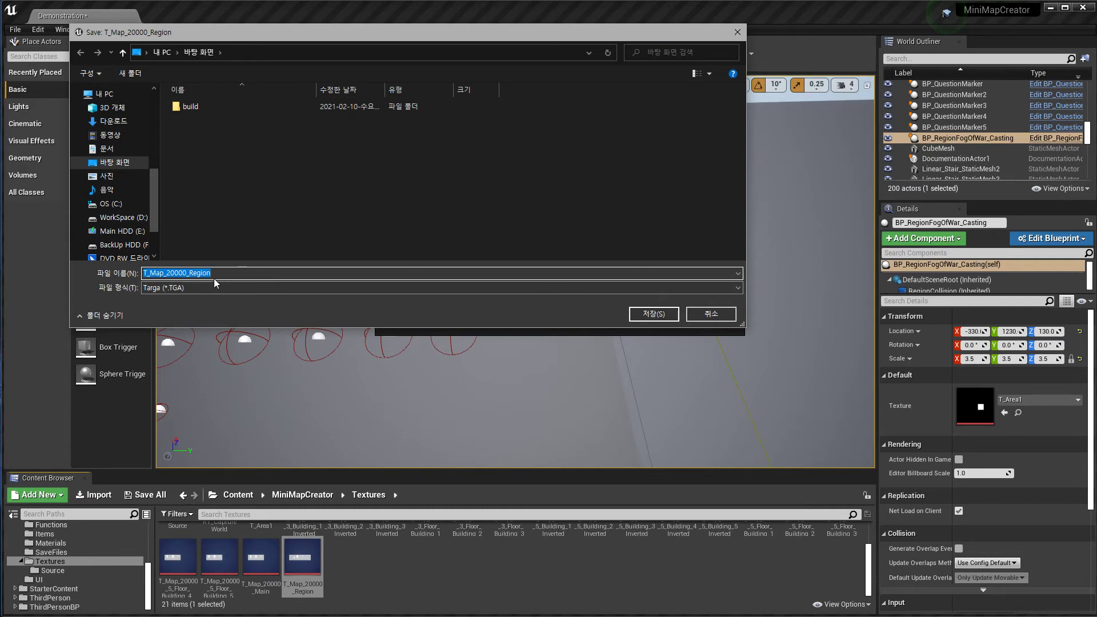
left_click(708, 314)
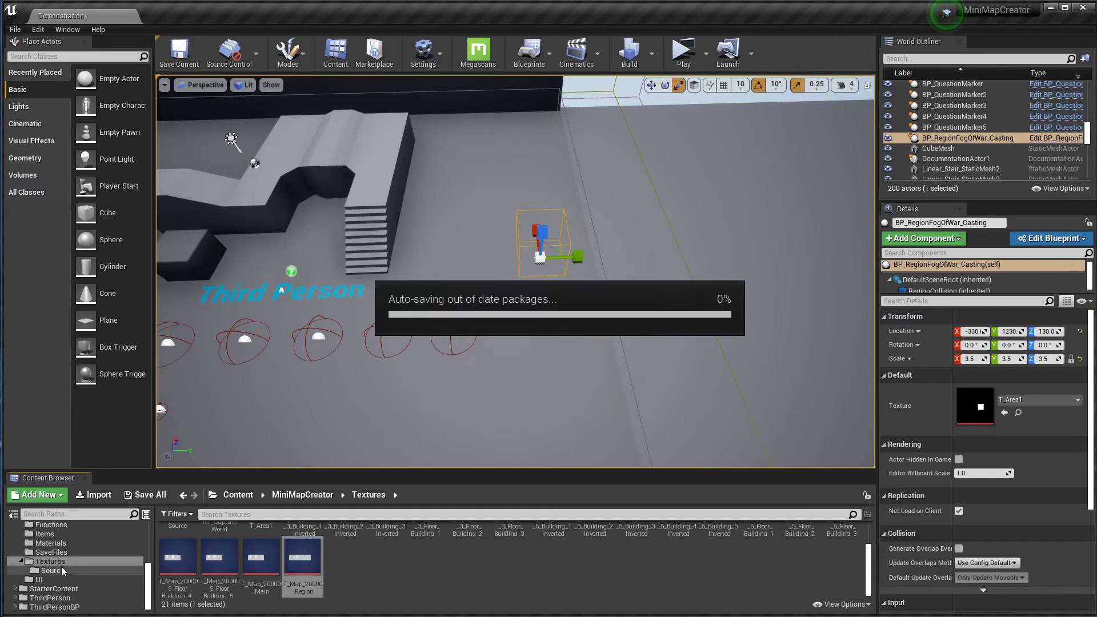
- Check the Source texture folder, return to Textures, and open both T_Area1 and T_Map_20000_Region
left_click(80, 569)
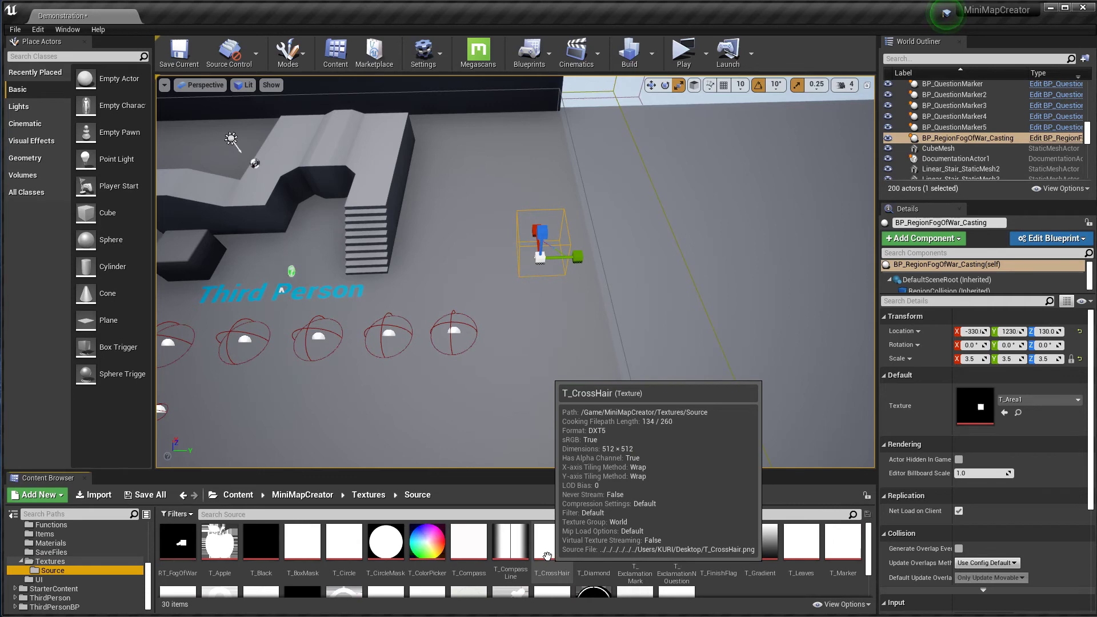
left_click(50, 561)
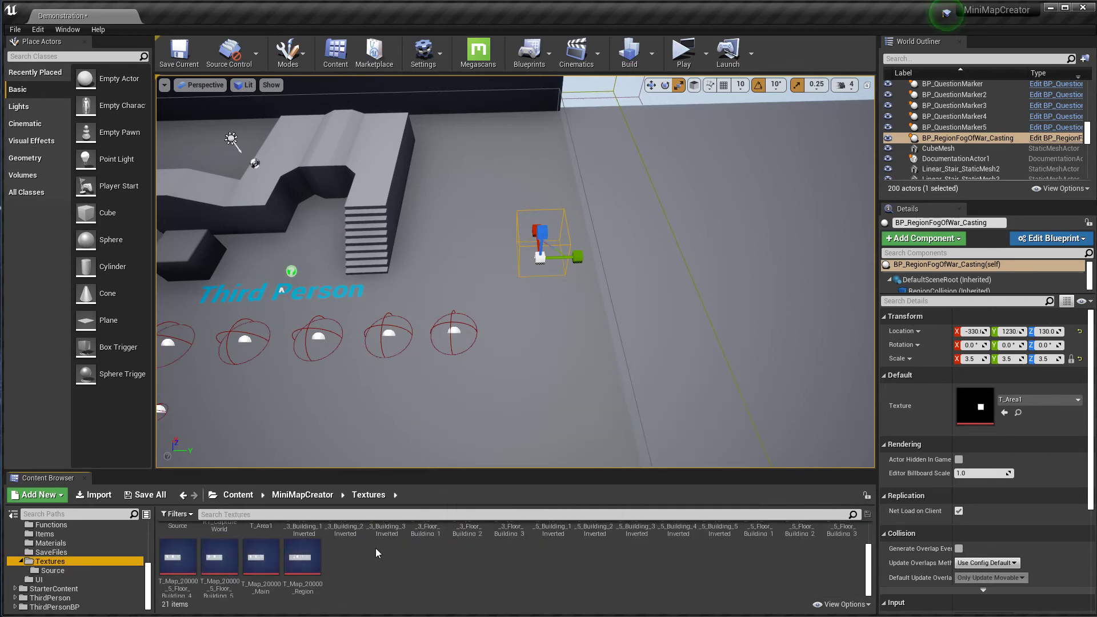
double_click(261, 543)
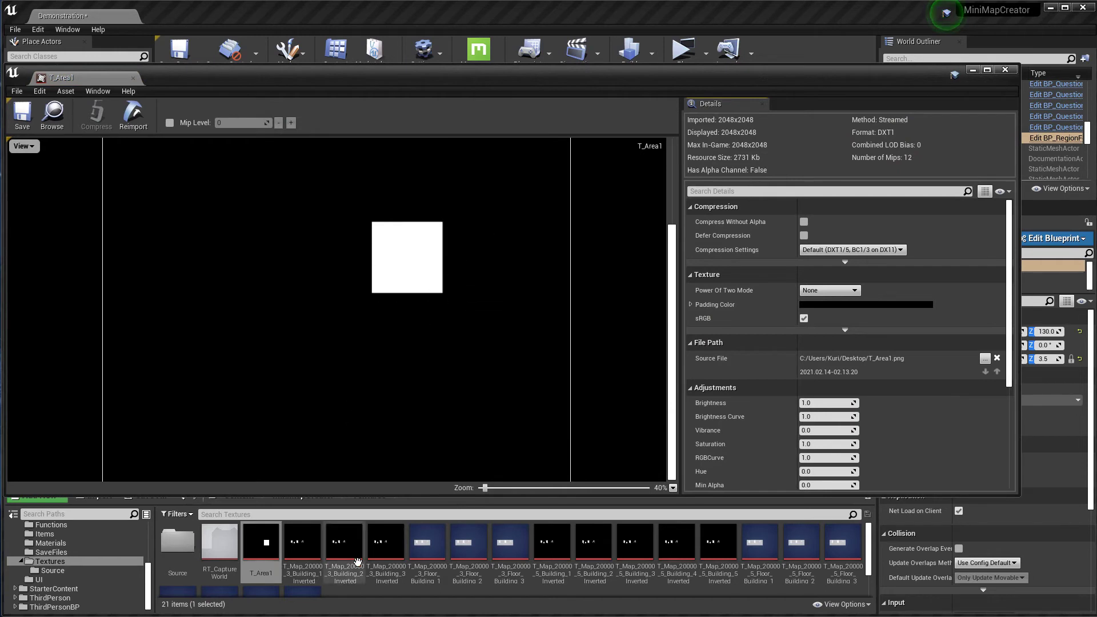
scroll(355, 555, "down", 2)
double_click(301, 559)
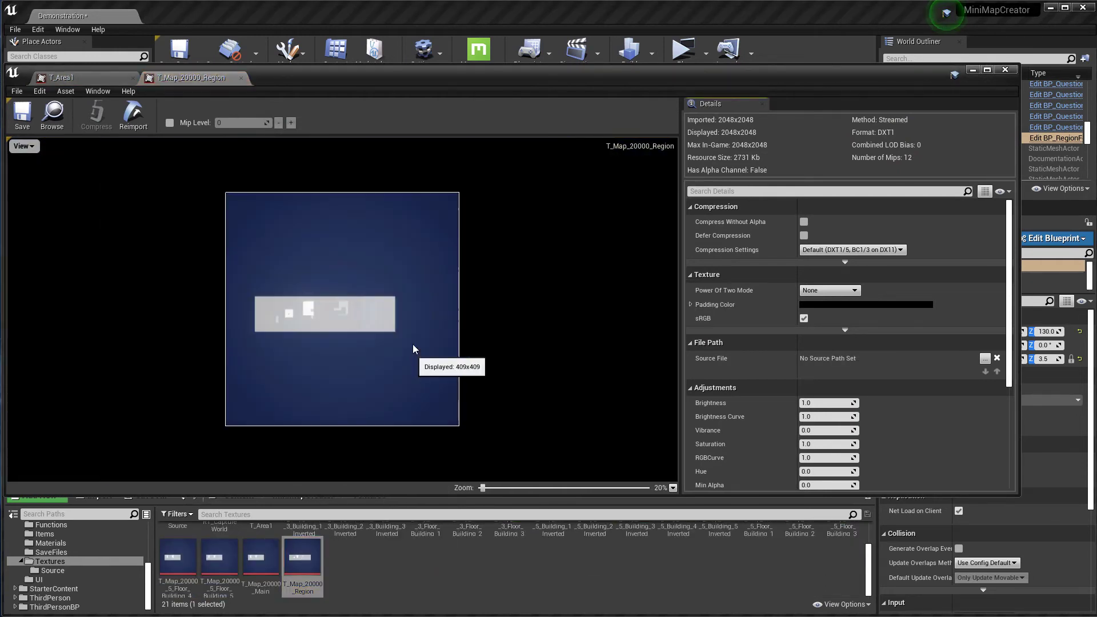
- Compare the captured map in T_Map_20000_Region with the white area painted in T_Area1, and close the texture editor
scroll(411, 353, "up", 4)
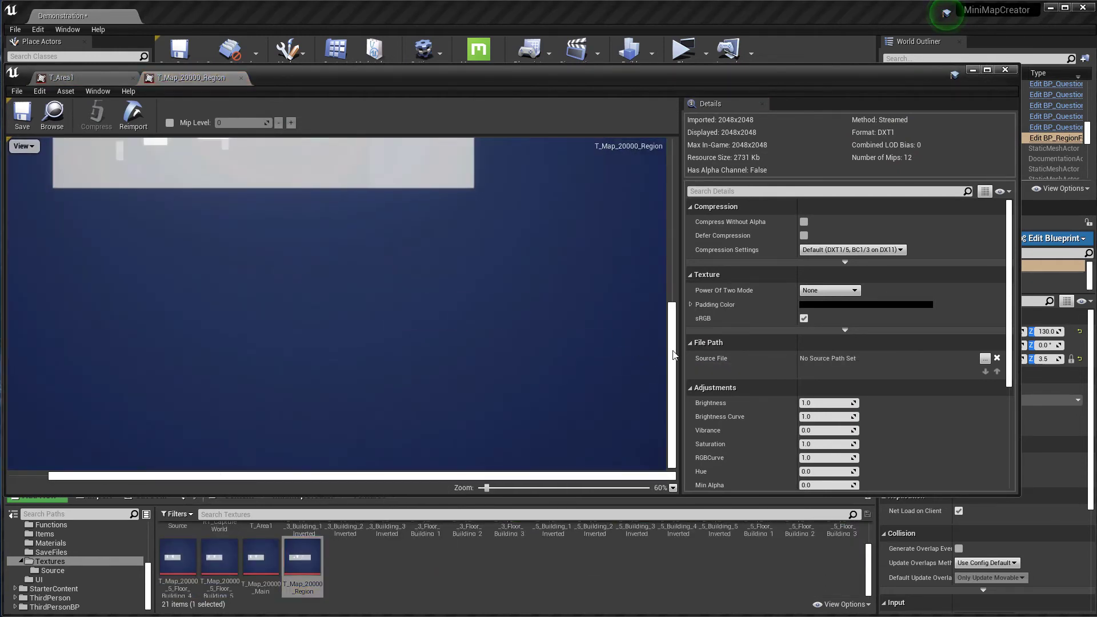
left_click_drag(673, 357, 673, 308)
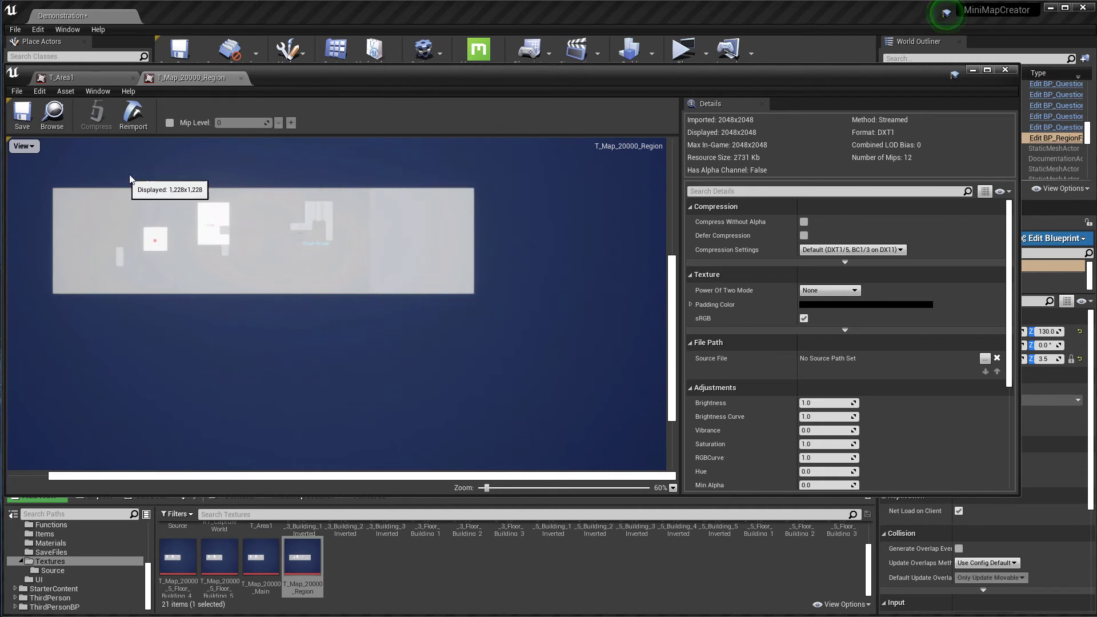
left_click_drag(675, 355, 678, 414)
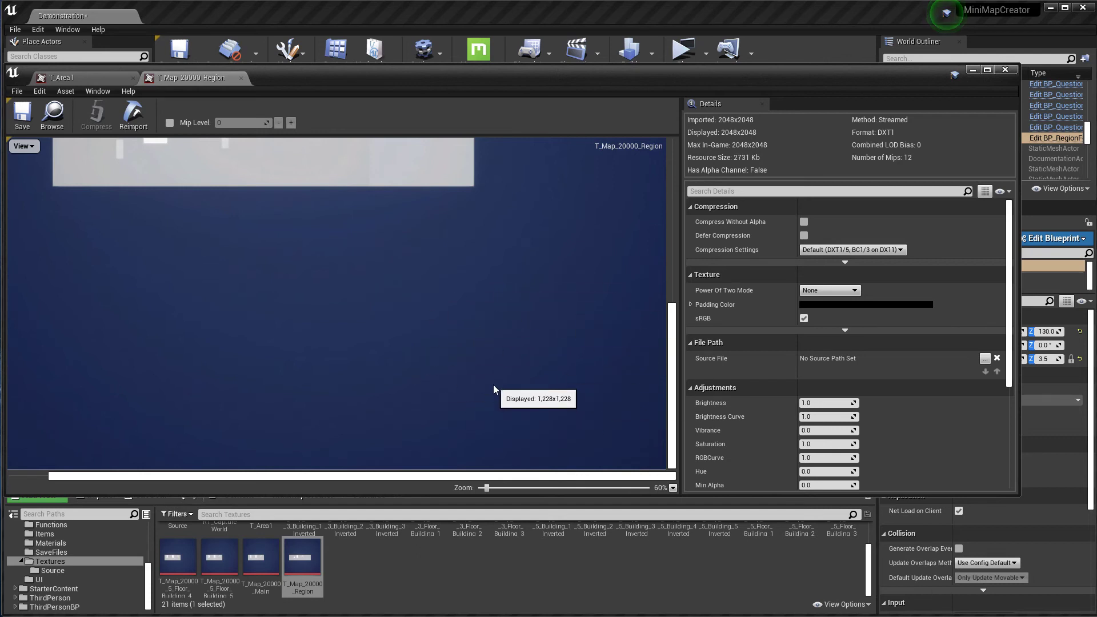
left_click_drag(671, 388, 667, 301)
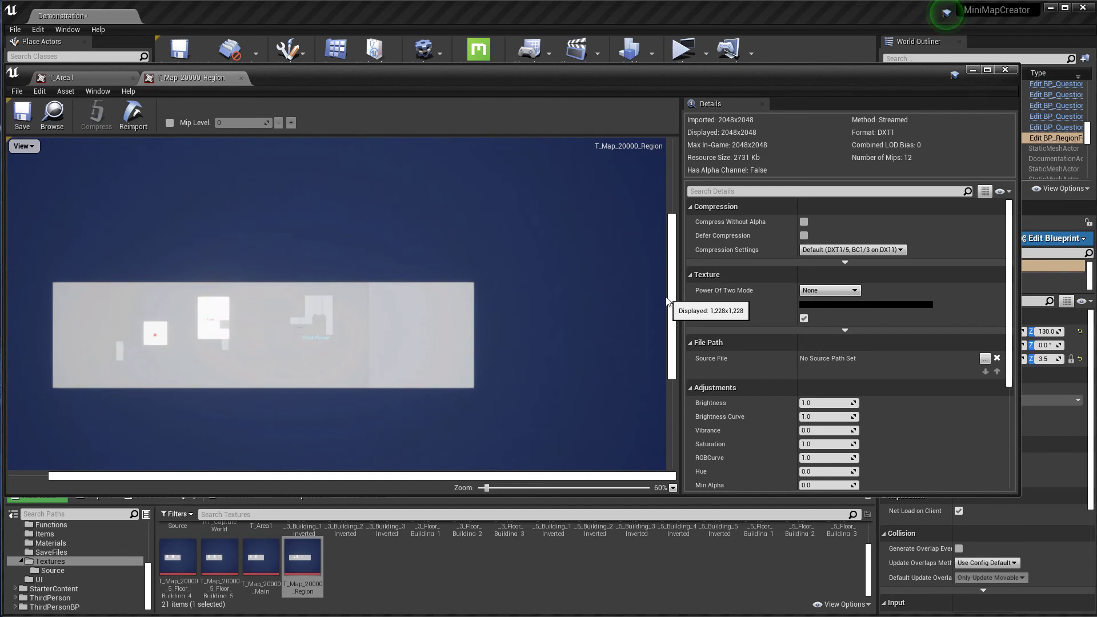
left_click(81, 80)
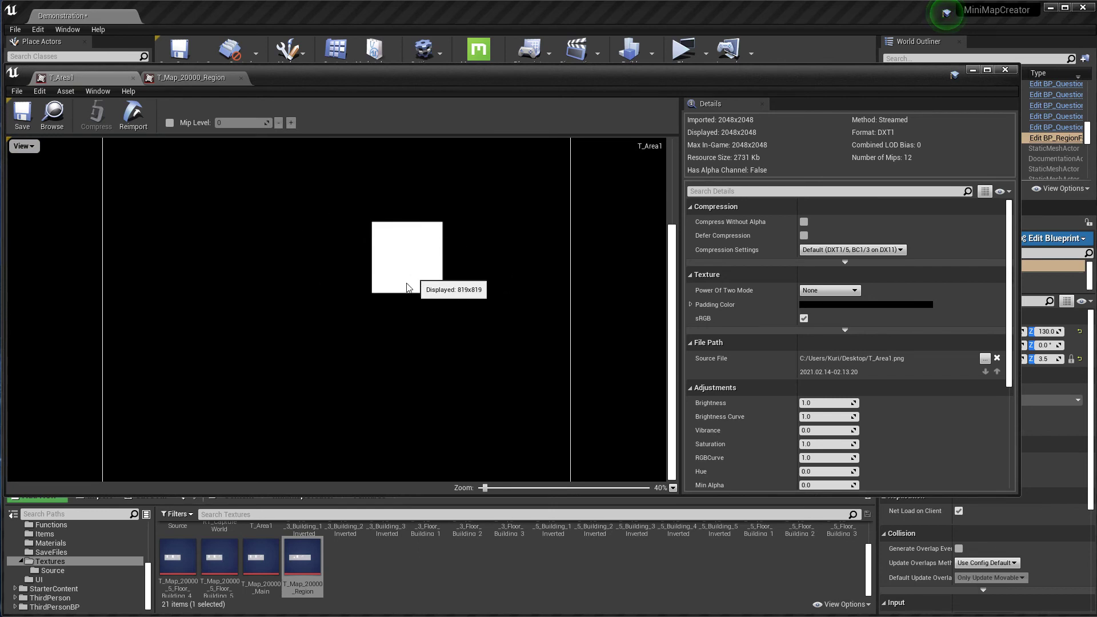
scroll(421, 297, "up", 1)
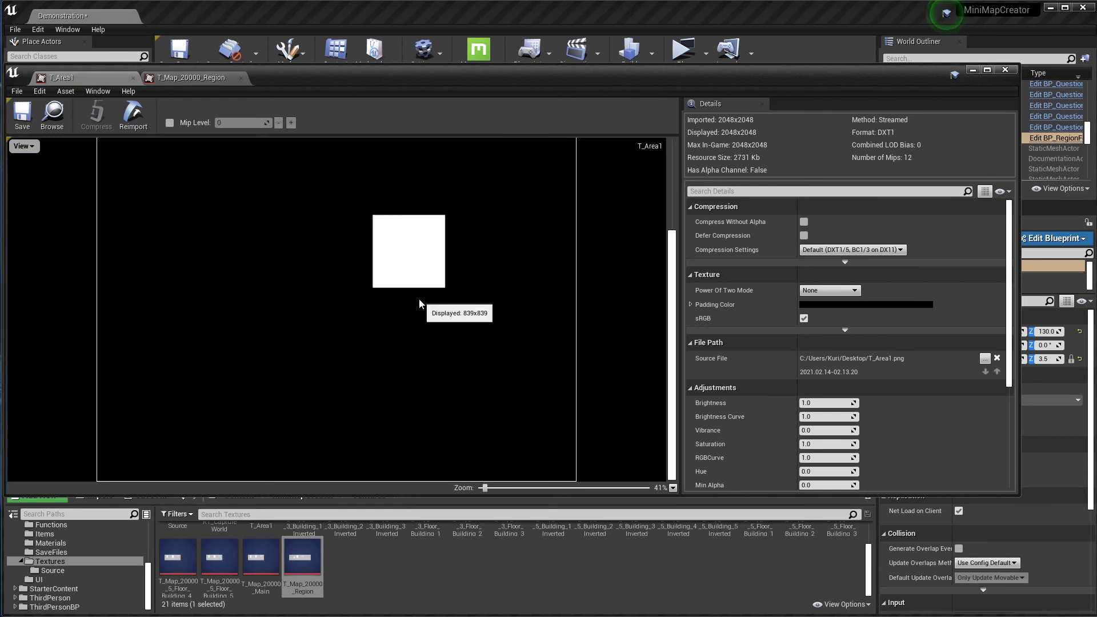
left_click(1004, 69)
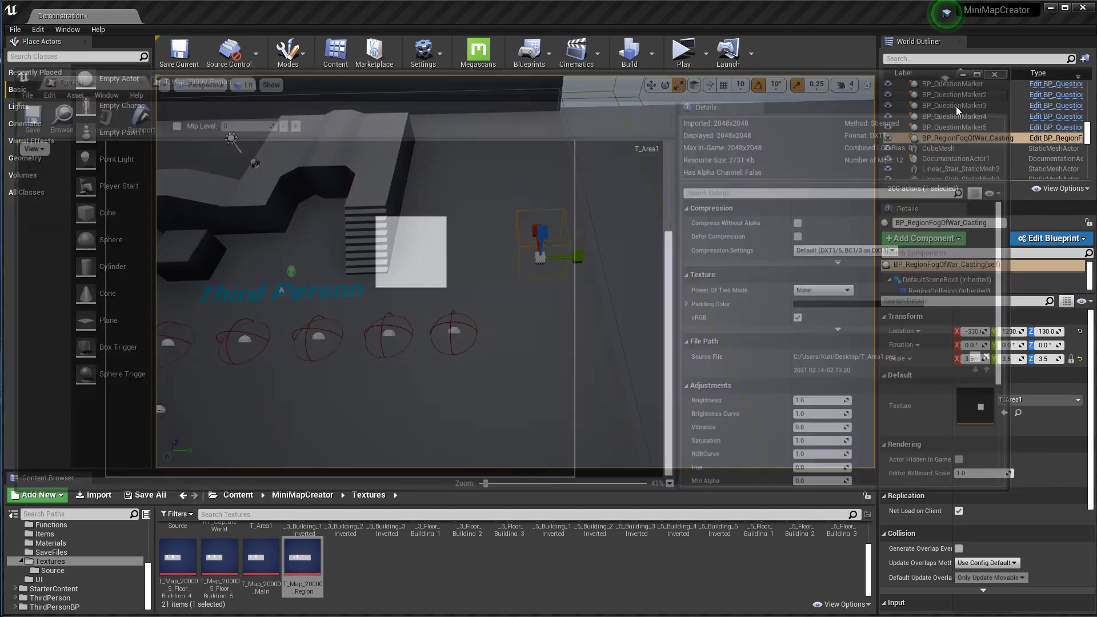
- Assign the T_Area1 texture to the Texture property of the selected region Fog of War box
key("f")
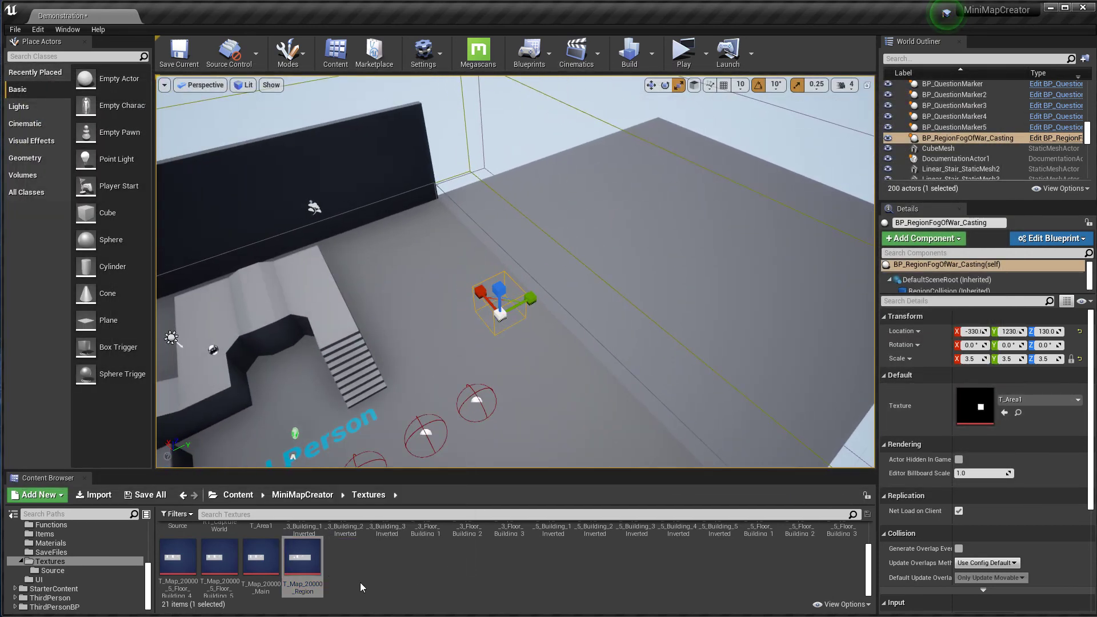
scroll(368, 577, "up", 2)
left_click_drag(261, 543, 975, 407)
- Duplicate the region Fog of War box and move the copy along the X axis to about -1217
right_click_drag(508, 308, 529, 297)
key("w")
left_click_drag(450, 315, 556, 421, "alt")
key("s")
right_click_drag(518, 359, 231, 186)
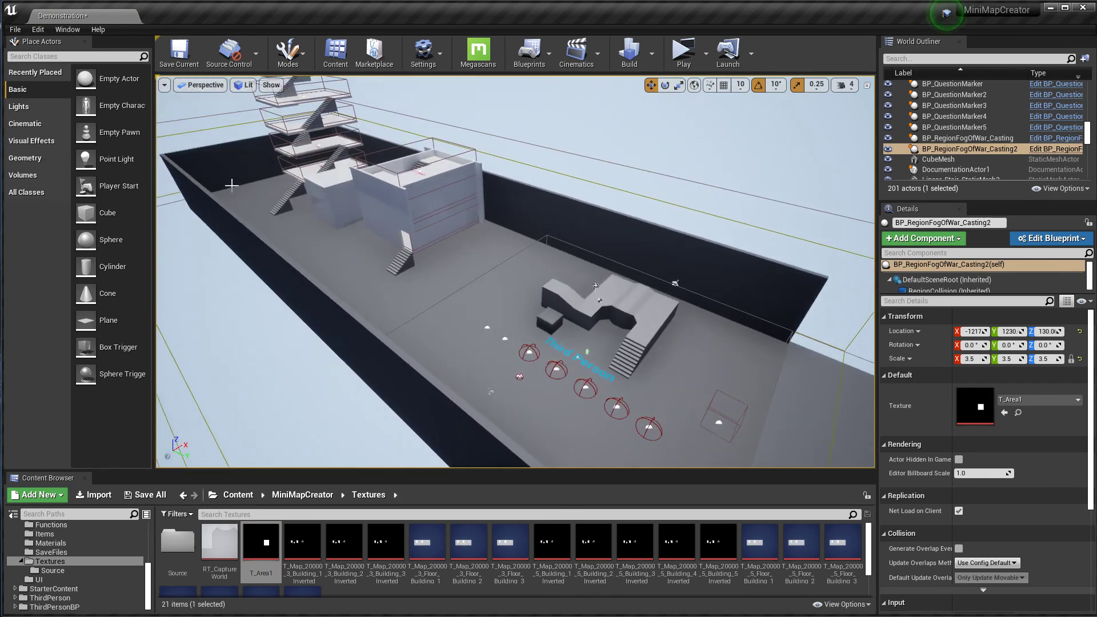
right_click_drag(427, 193, 494, 226)
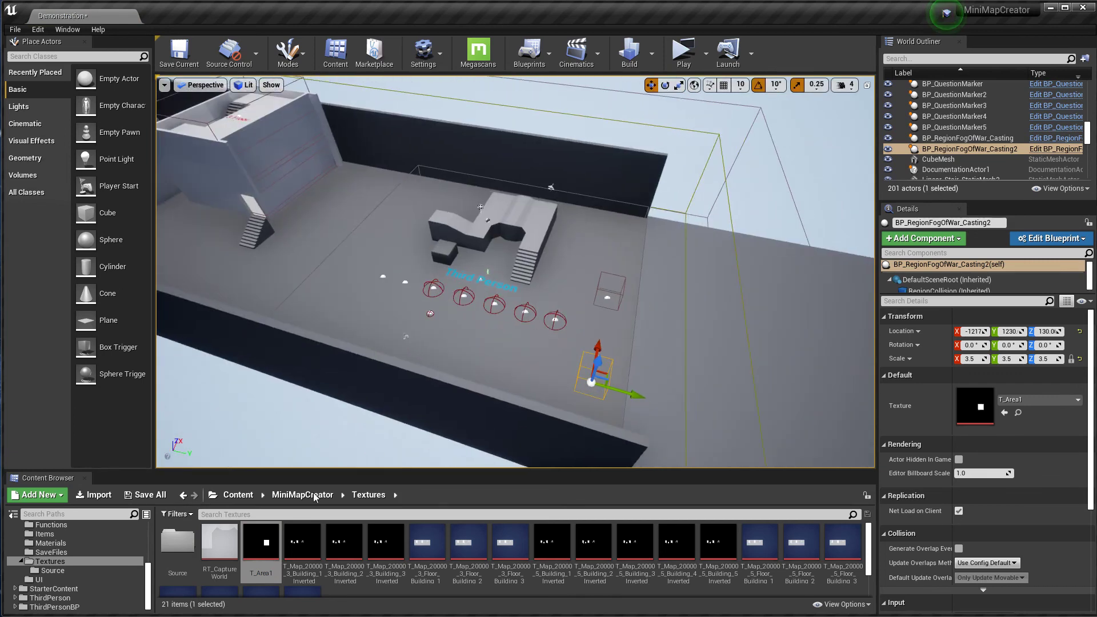
- Reopen T_Area1 and T_Map_20000_Region to examine the map layout, close them, and look over the level around the duplicated region box
double_click(261, 542)
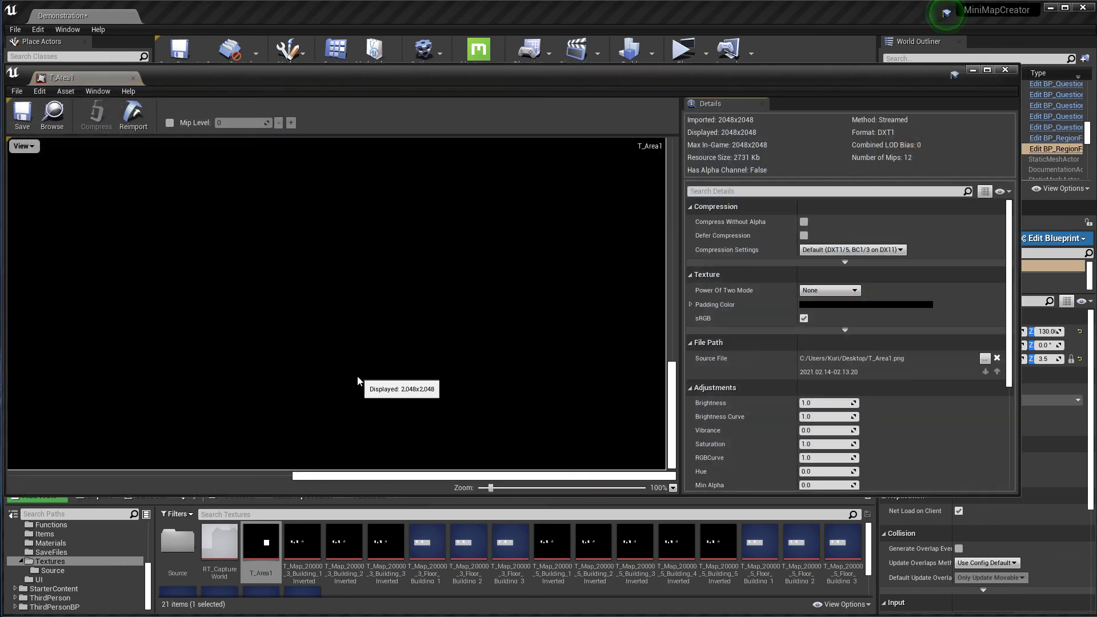
double_click(302, 591)
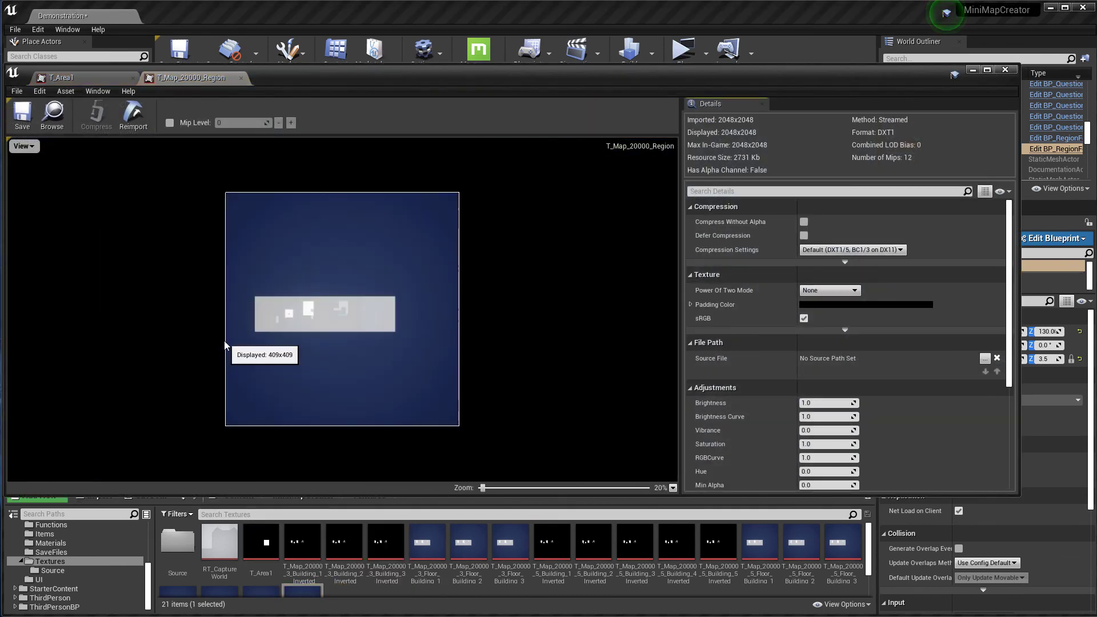
scroll(225, 343, "up", 4)
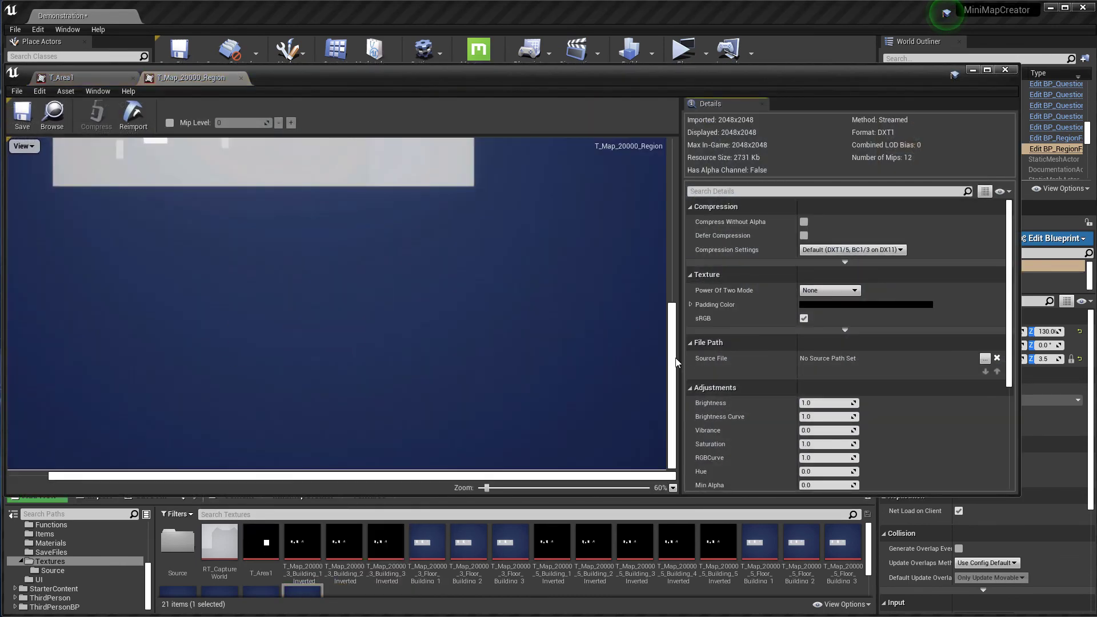
left_click_drag(676, 362, 676, 316)
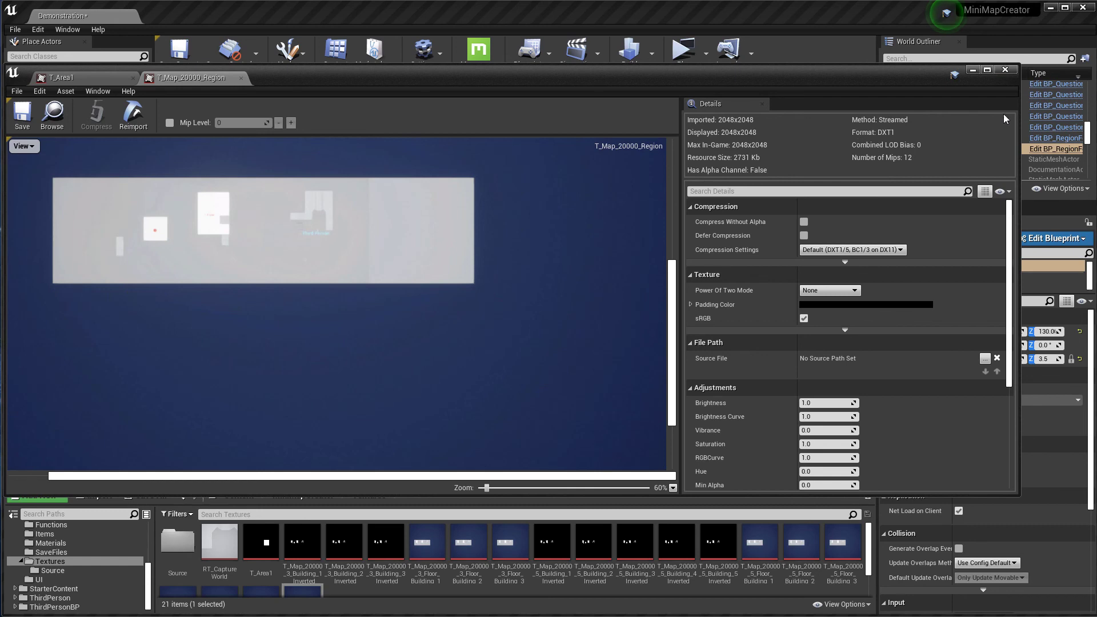
left_click(1005, 70)
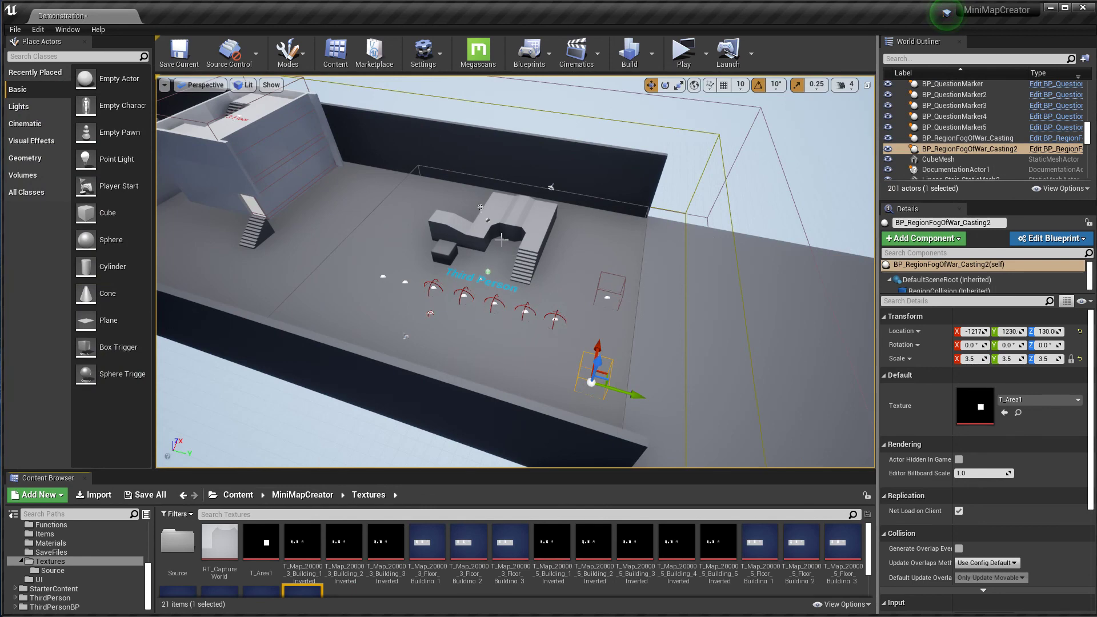
right_click_drag(312, 181, 228, 162)
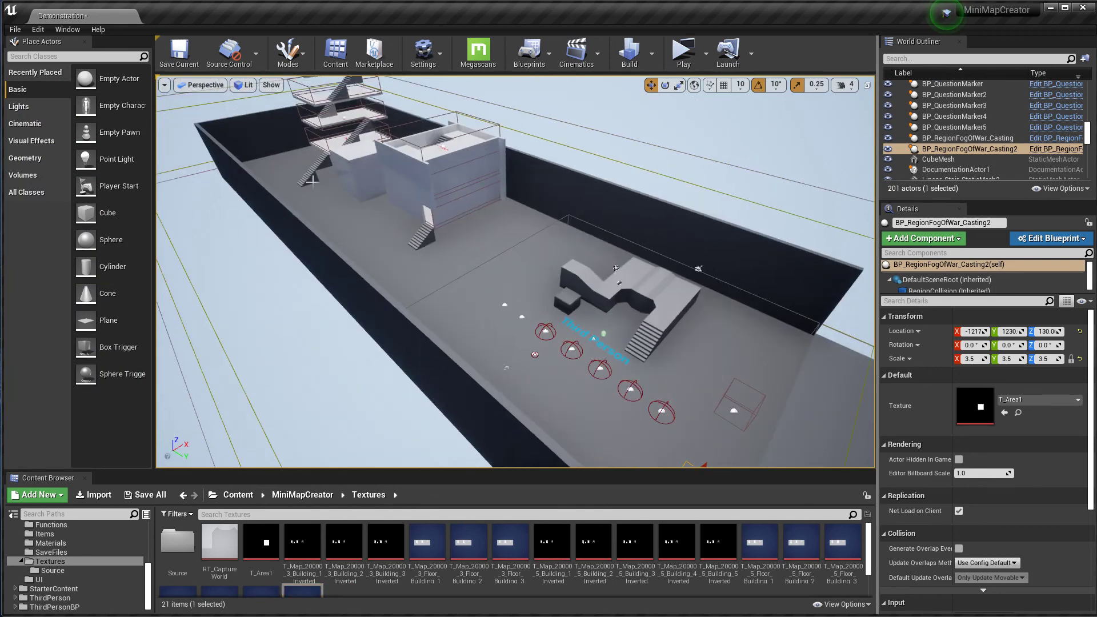
right_click_drag(371, 200, 378, 214)
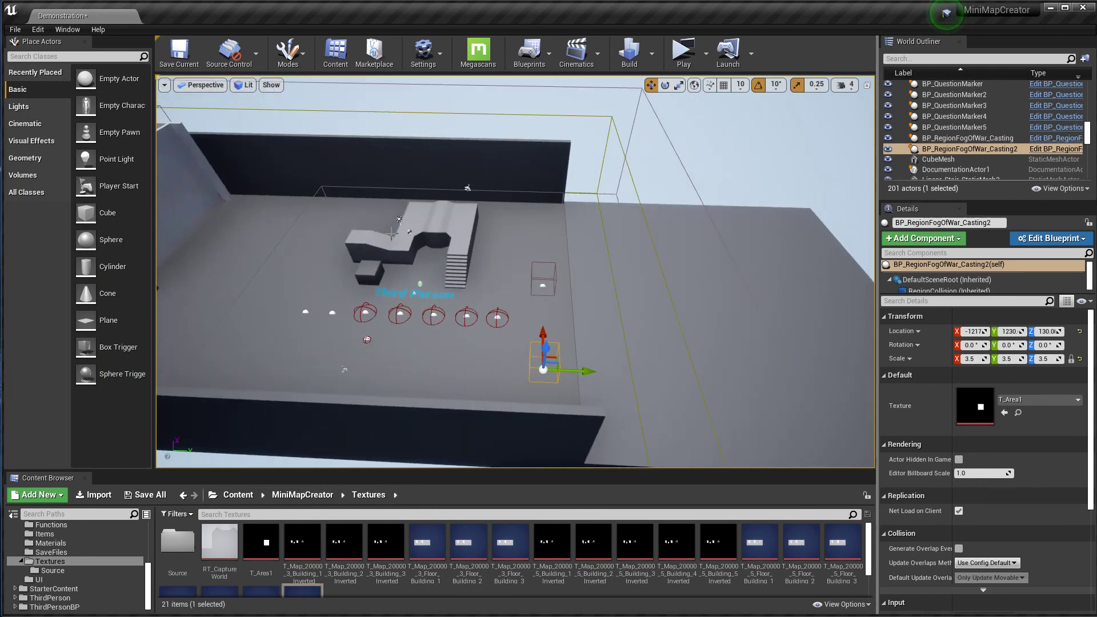